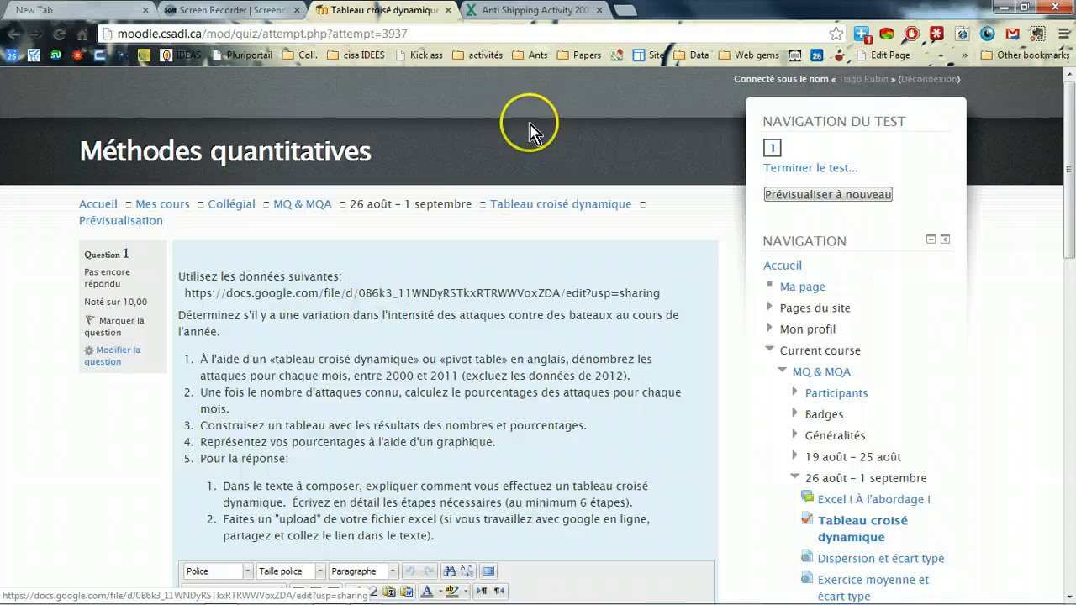
# Download Anti Shipping Activity 2000_2012.xlsx from its Google Docs page and open it in a maximized Excel window
pyautogui.click(535, 12)
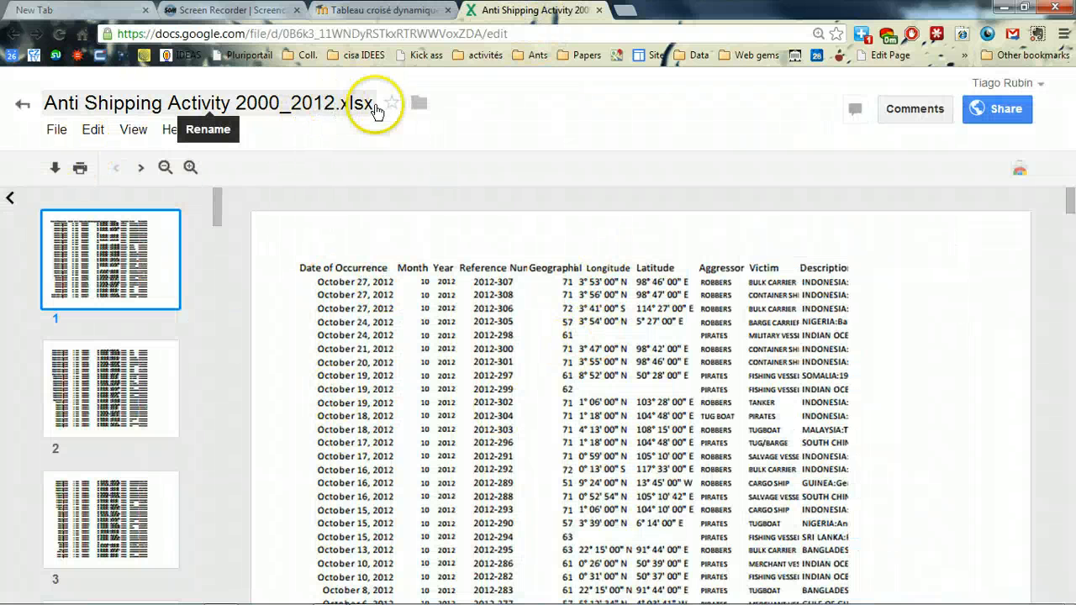
pyautogui.click(54, 170)
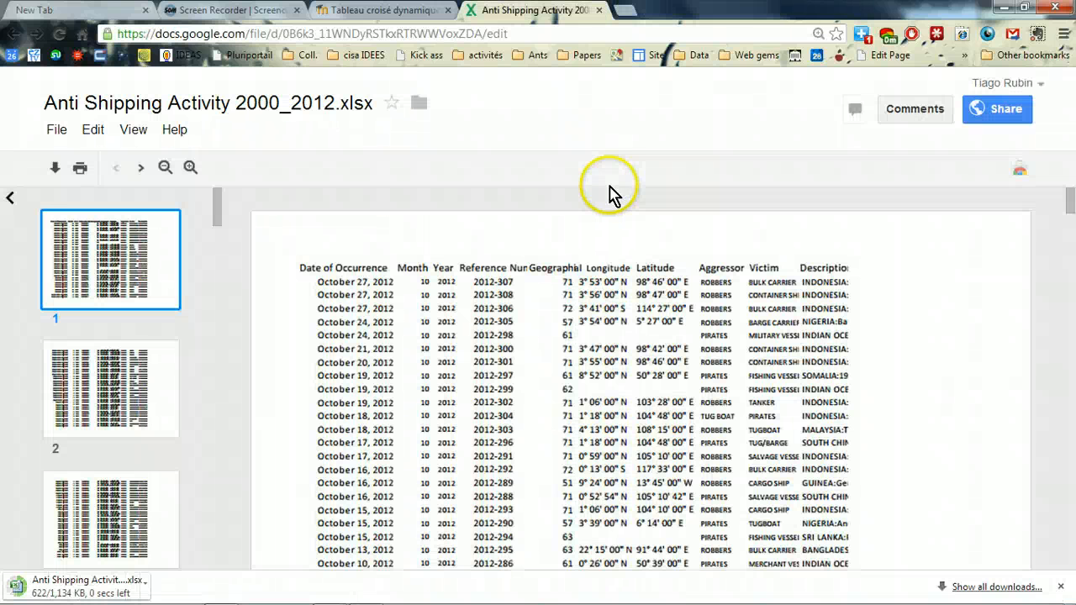
pyautogui.click(80, 588)
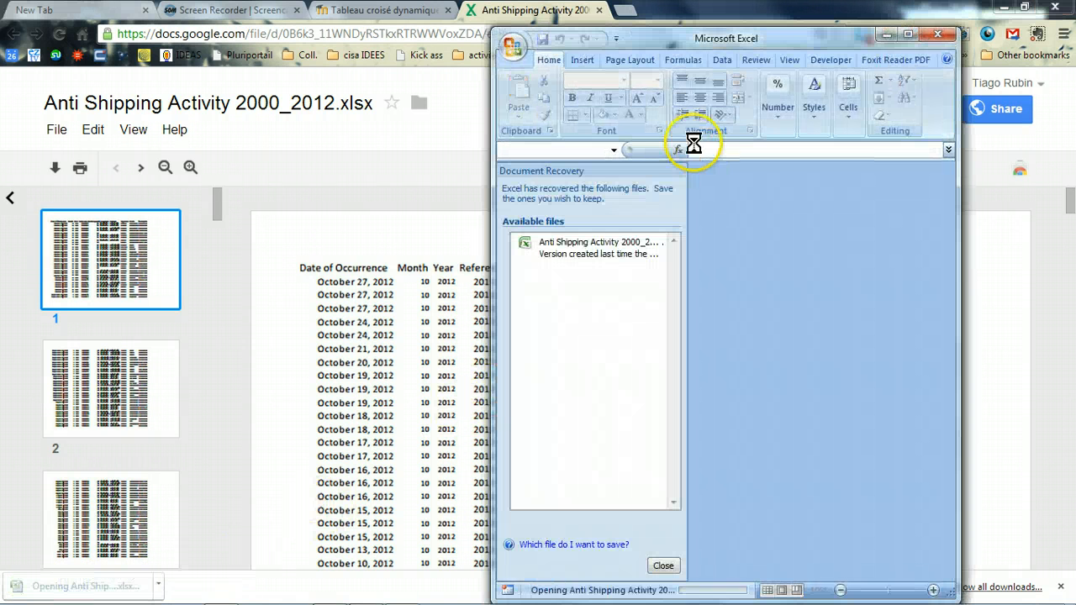
pyautogui.click(658, 566)
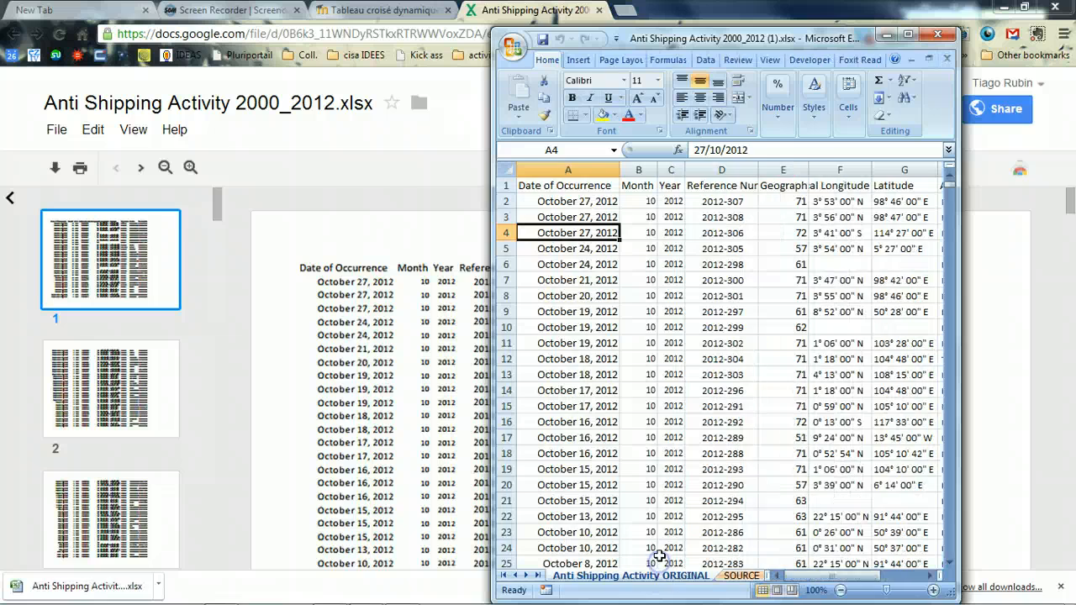
pyautogui.click(908, 35)
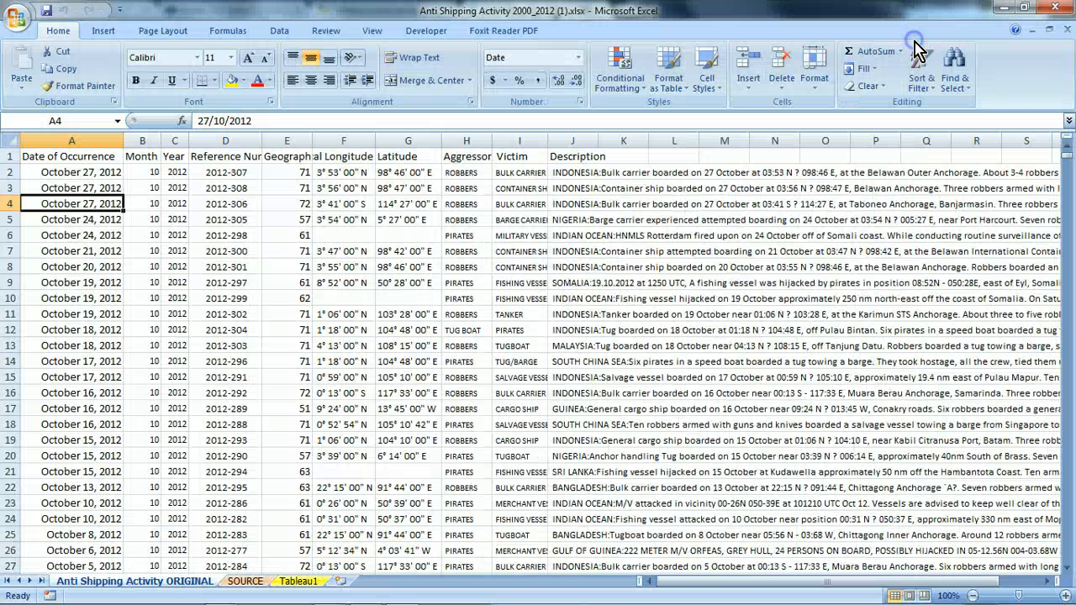
# Copy the entire Anti Shipping Activity ORIGINAL sheet into a new worksheet, starting at cell A1
pyautogui.click(7, 139)
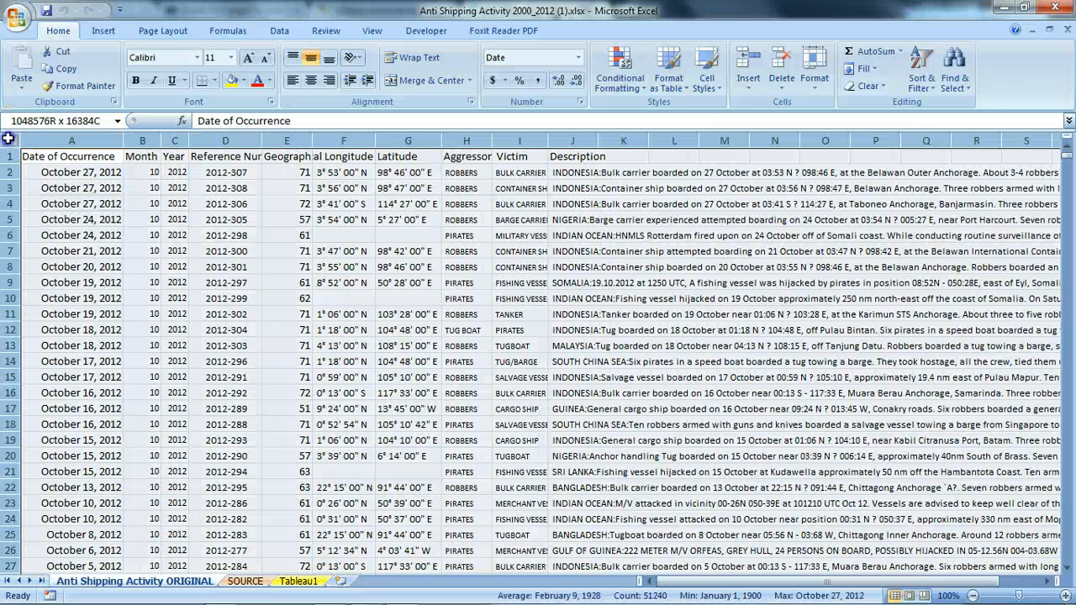
pyautogui.rightClick(57, 189)
pyautogui.click(92, 214)
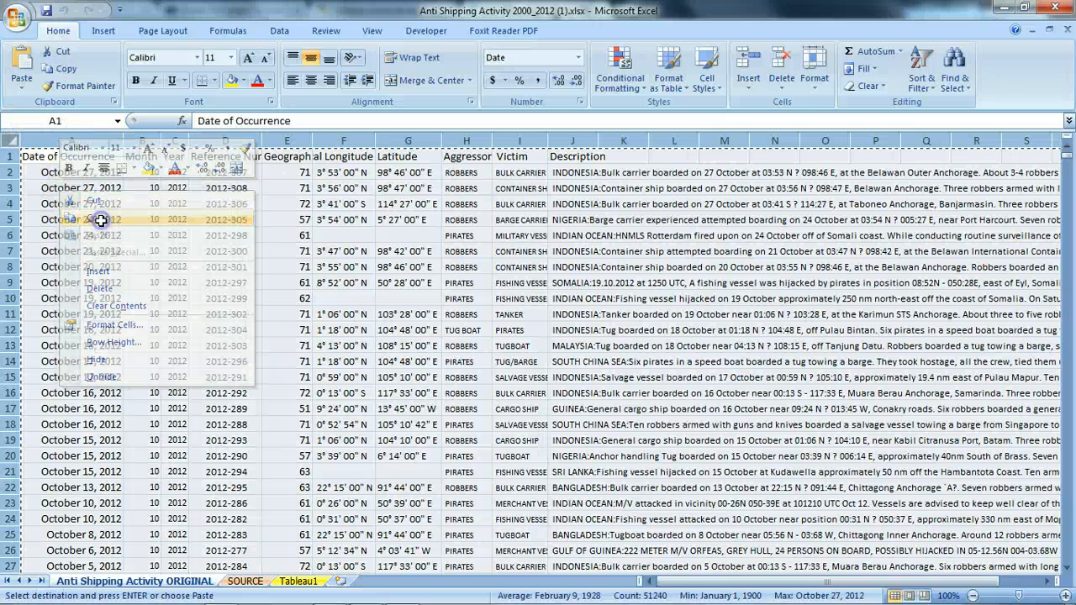
pyautogui.click(342, 581)
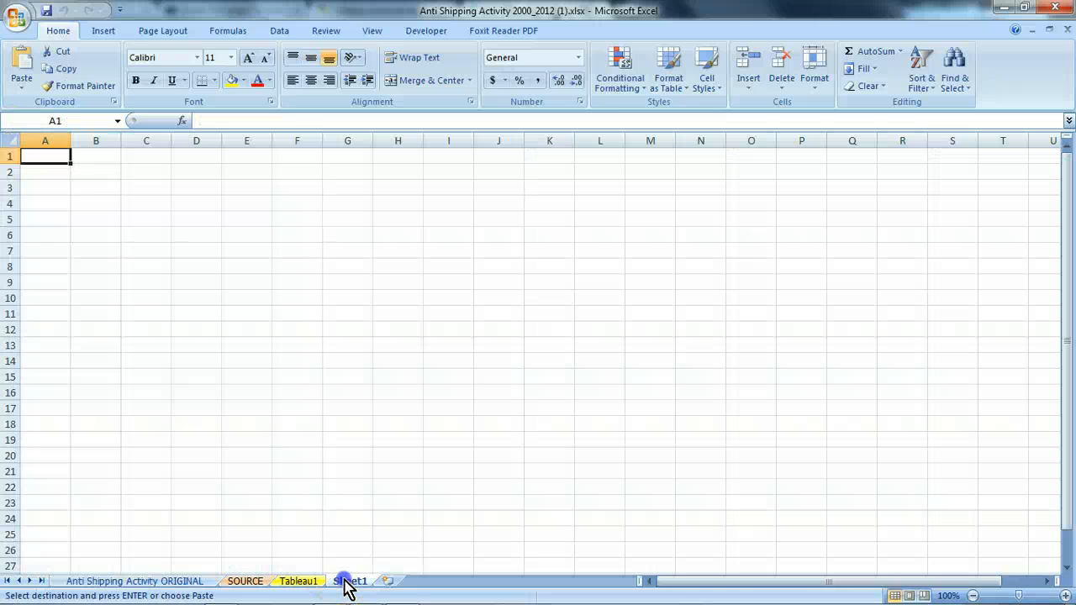
pyautogui.rightClick(40, 155)
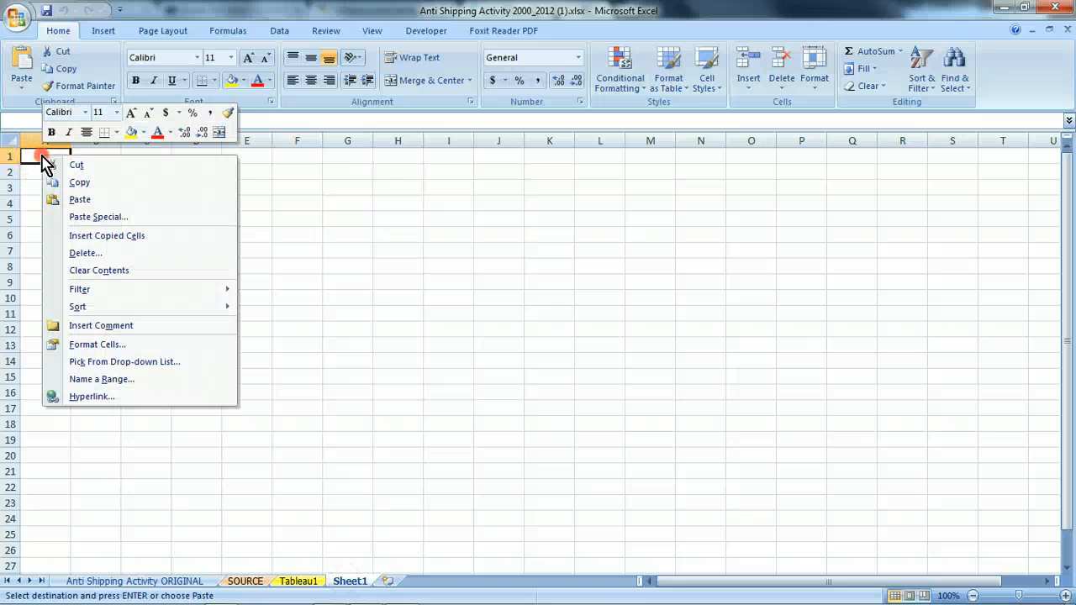
pyautogui.click(94, 207)
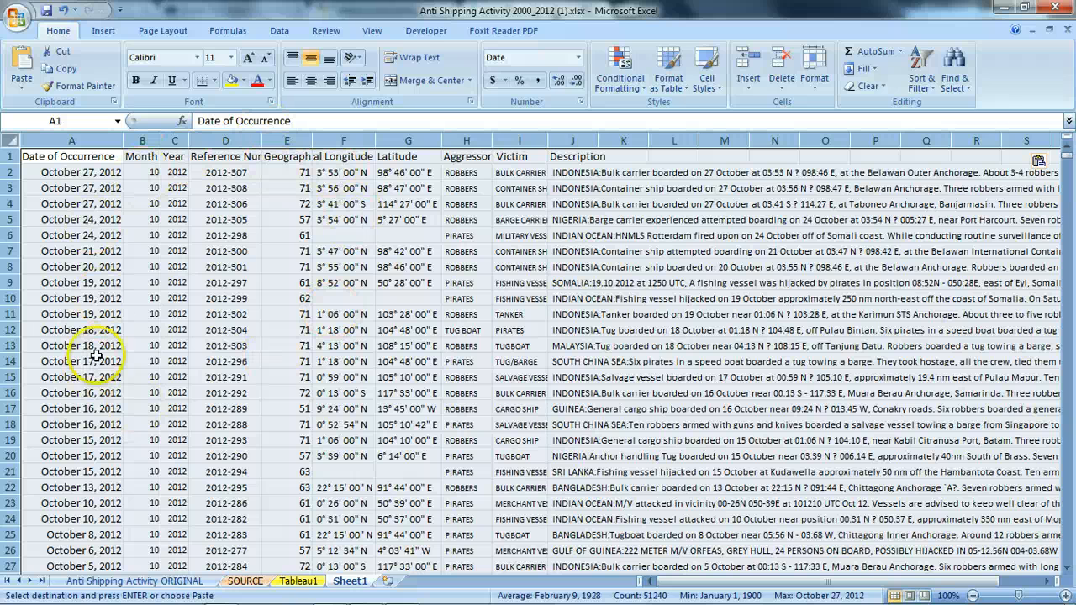
pyautogui.click(200, 207)
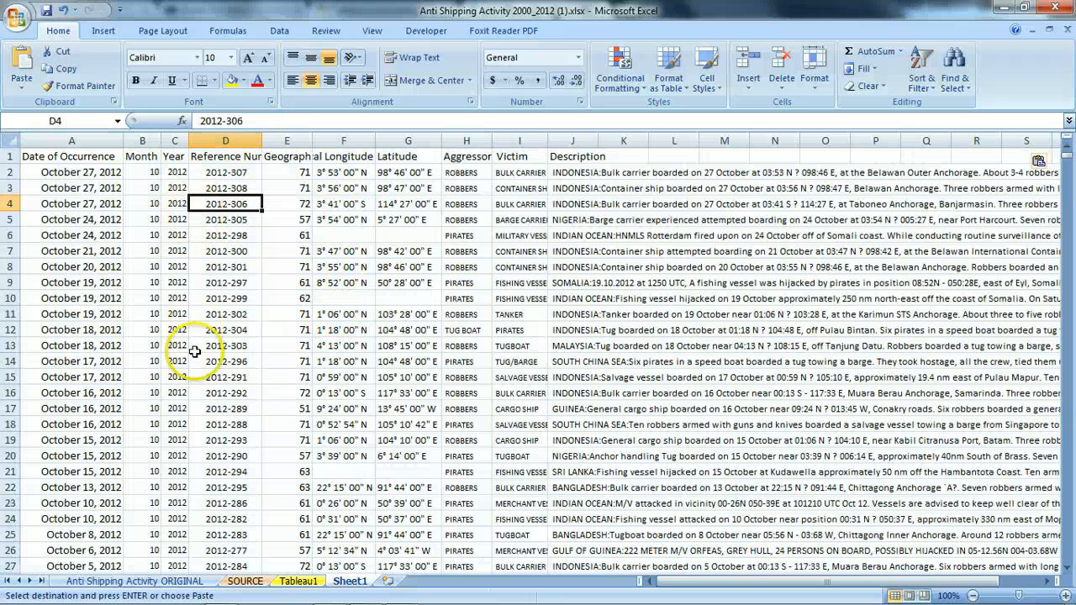
# Delete all the 2012 records, rows 2 to 294, from the copied data in Sheet1
pyautogui.click(12, 172)
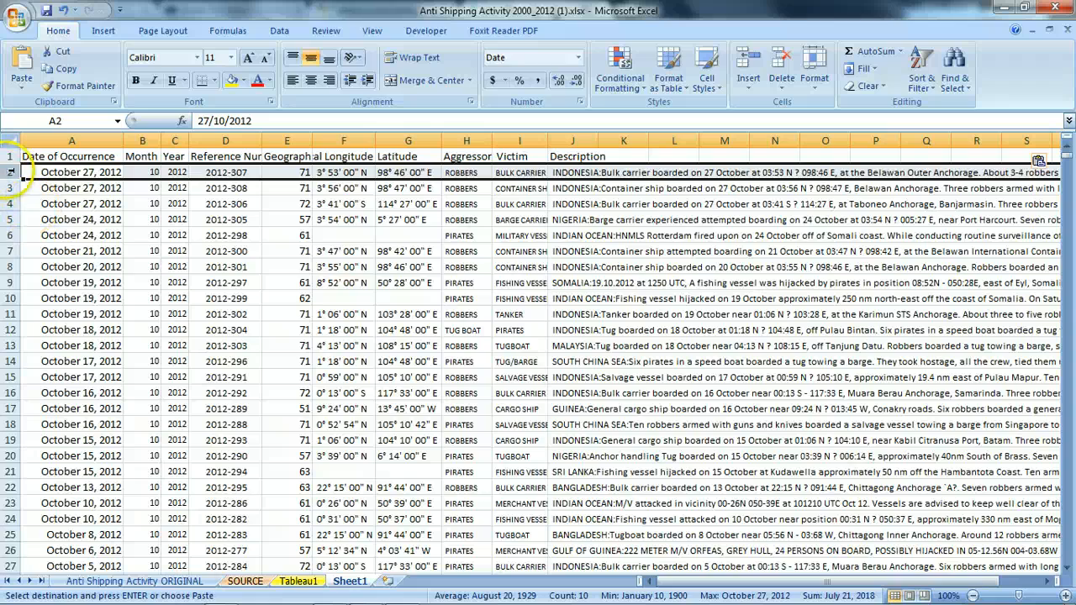
pyautogui.scroll(-20, 161, 312)
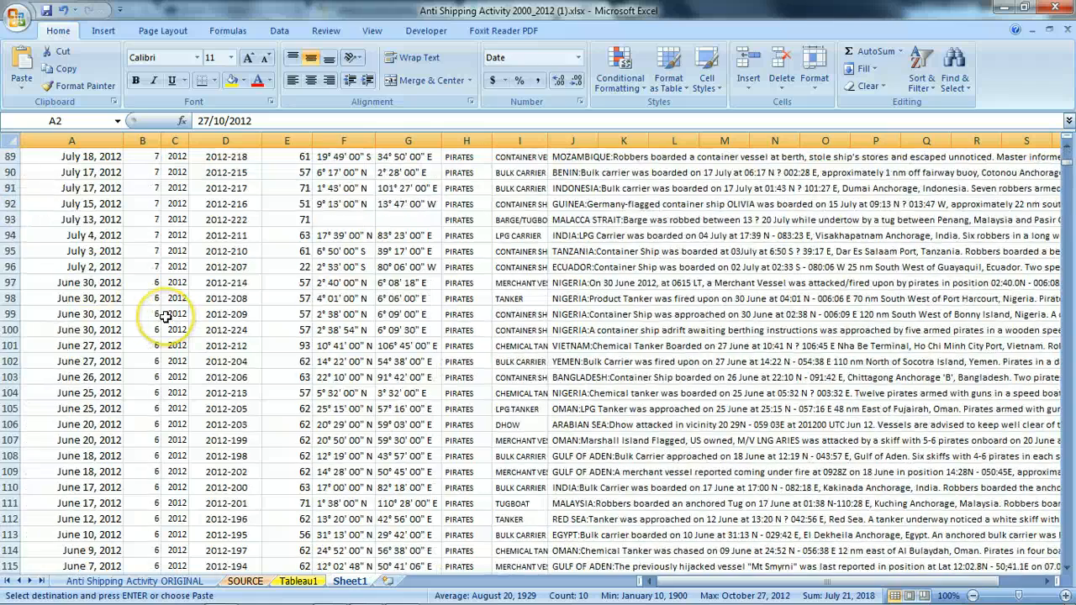
pyautogui.scroll(-20, 166, 304)
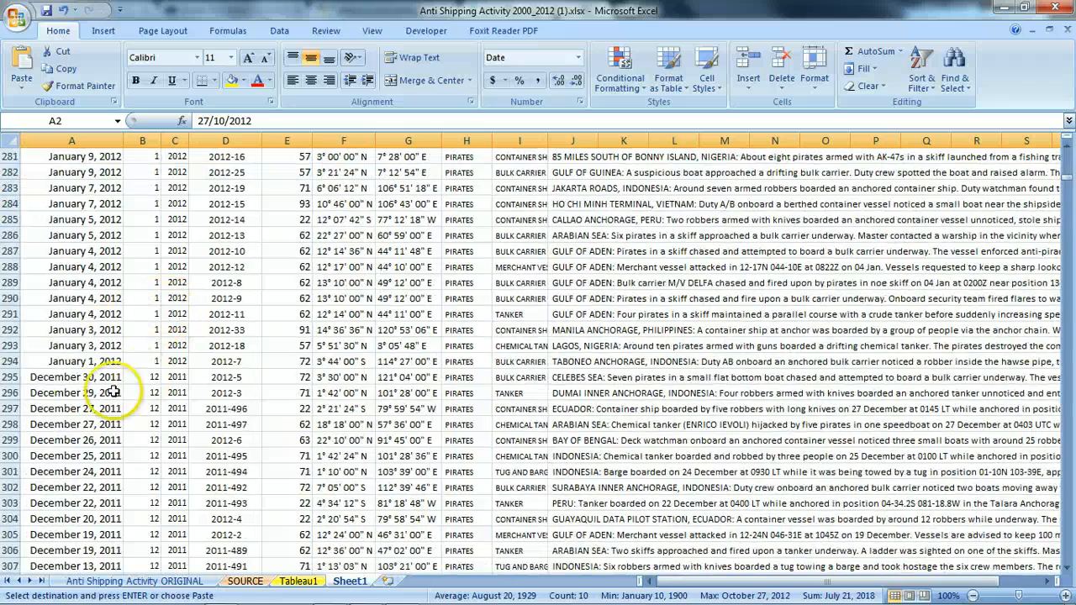
pyautogui.keyDown('shift'); pyautogui.click(12, 361); pyautogui.keyUp('shift')
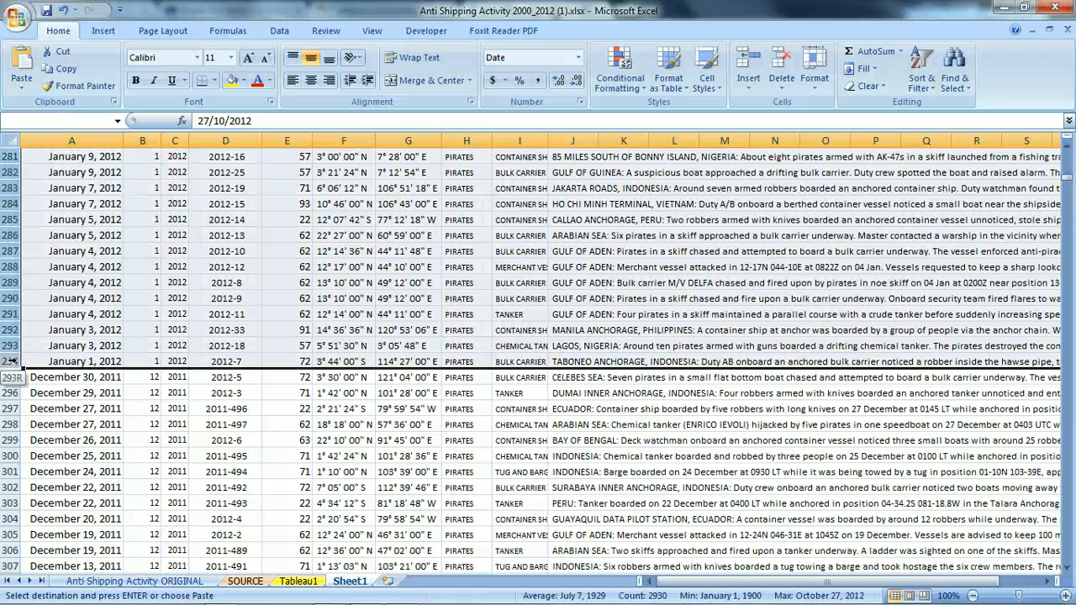
pyautogui.rightClick(187, 213)
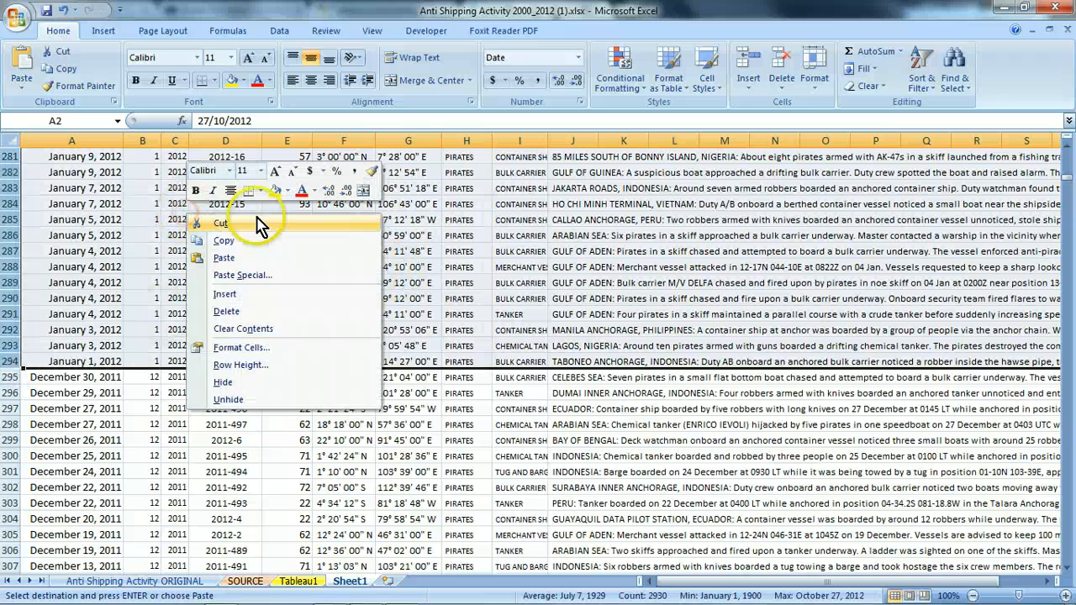
pyautogui.click(243, 311)
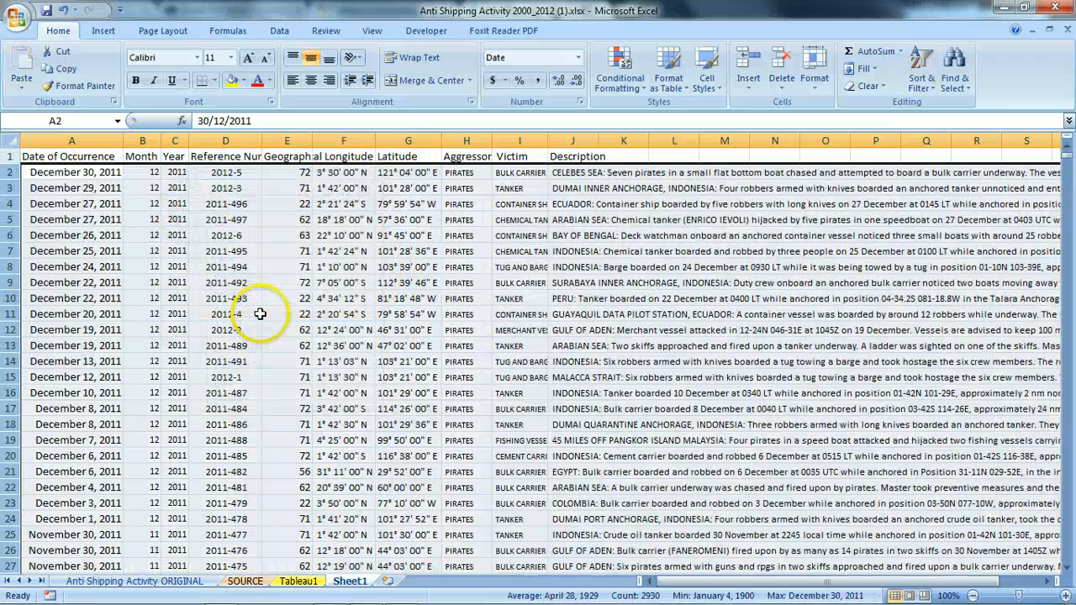
pyautogui.click(177, 219)
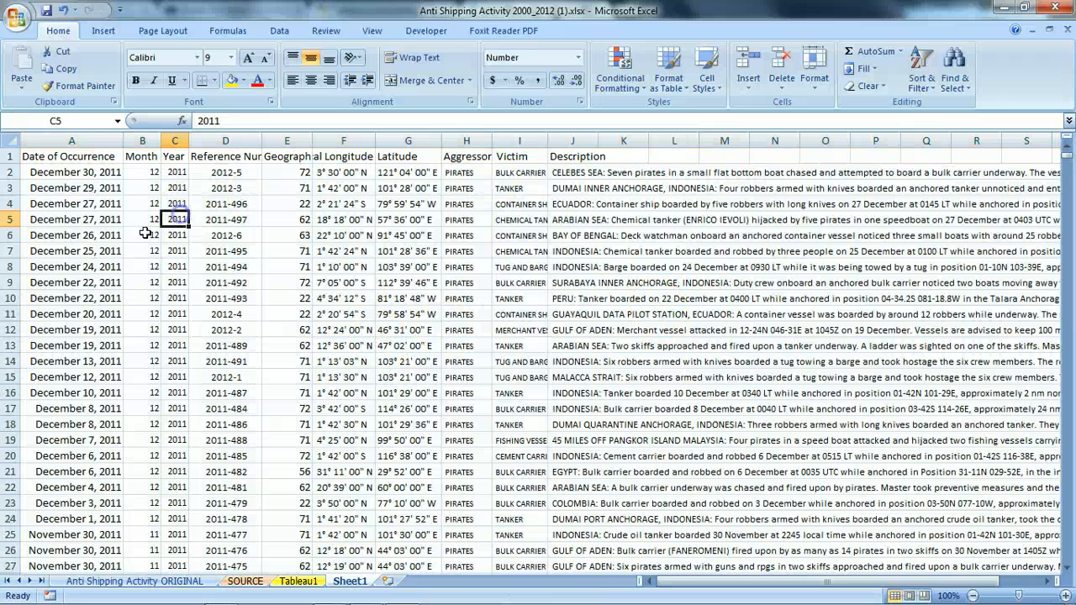
# Create a PivotTable from columns A to J of Sheet1, placed on a new worksheet
pyautogui.moveTo(74, 140); pyautogui.dragTo(556, 143)
pyautogui.click(85, 156)
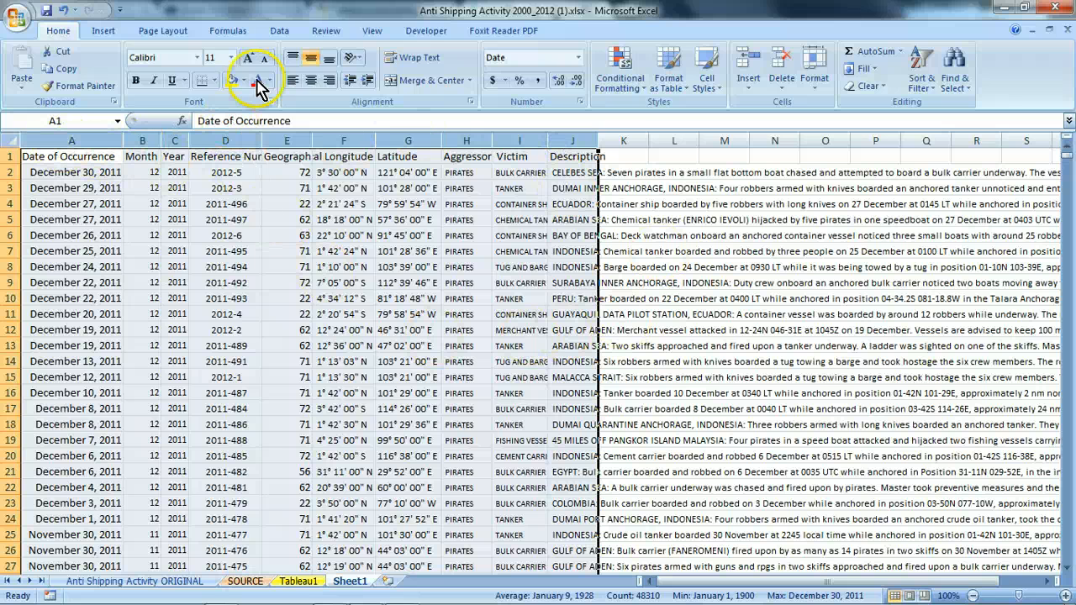
pyautogui.click(108, 33)
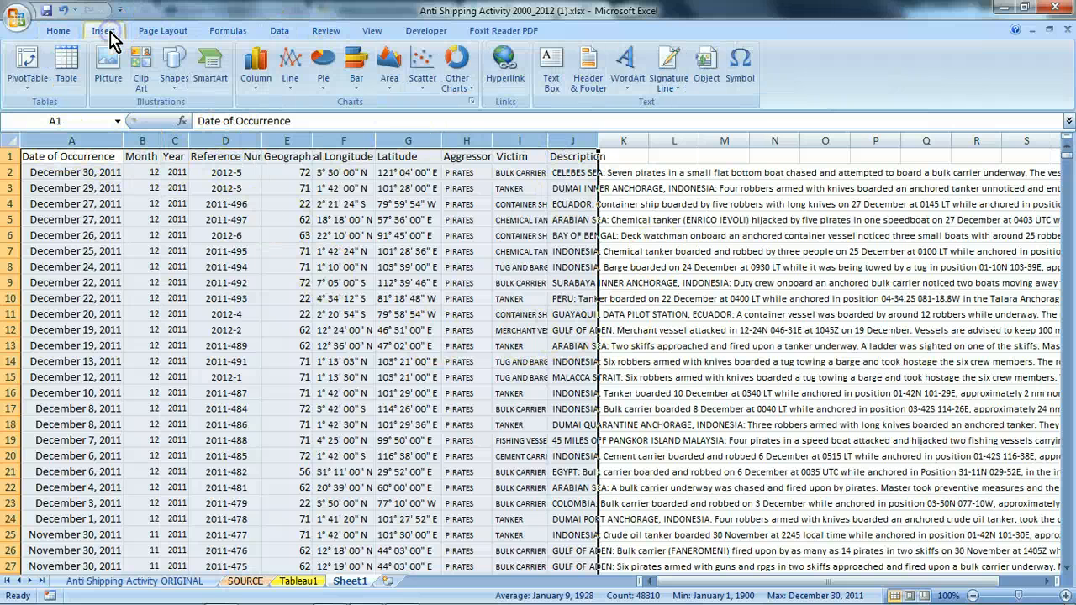
pyautogui.click(21, 69)
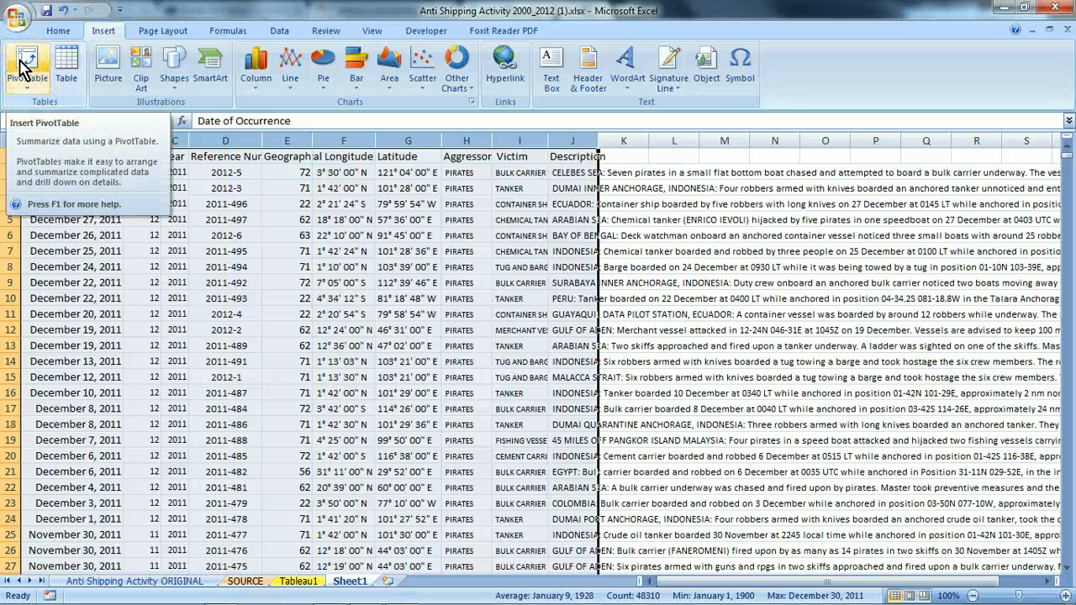
pyautogui.click(287, 37)
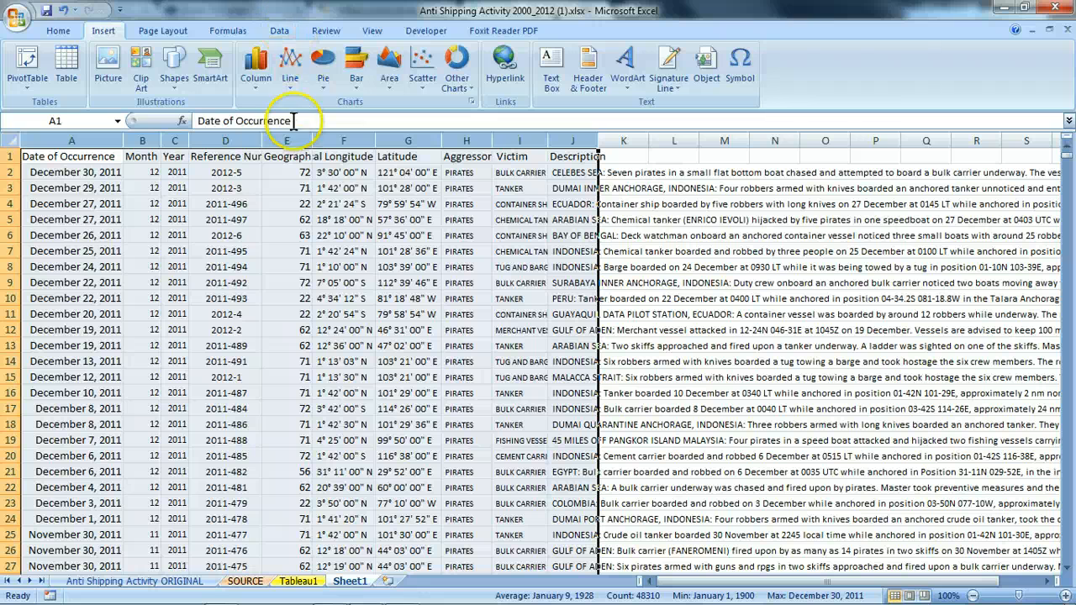
pyautogui.click(25, 63)
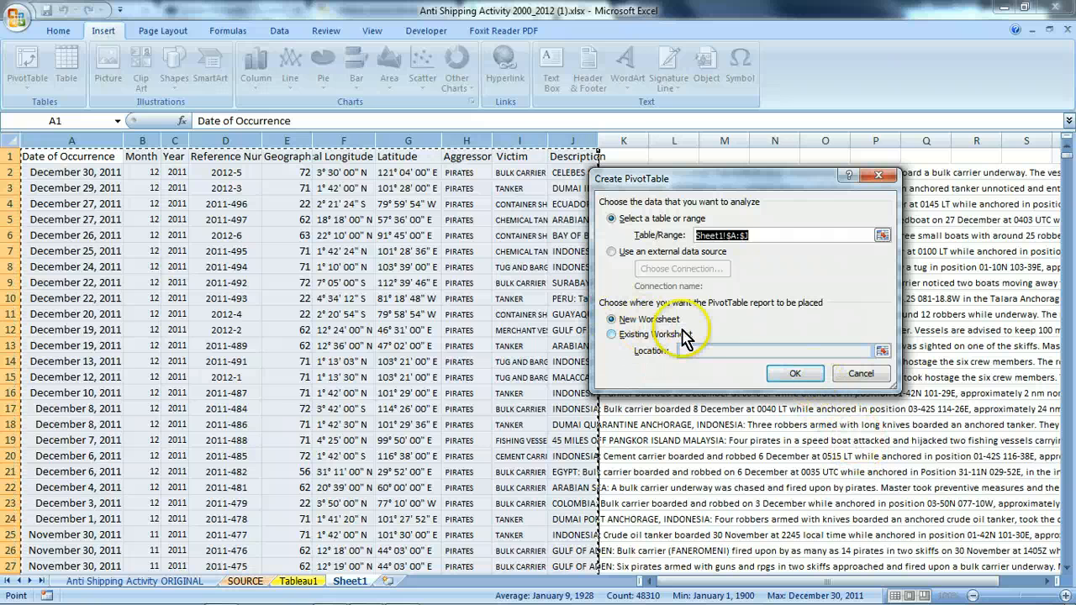
pyautogui.click(794, 374)
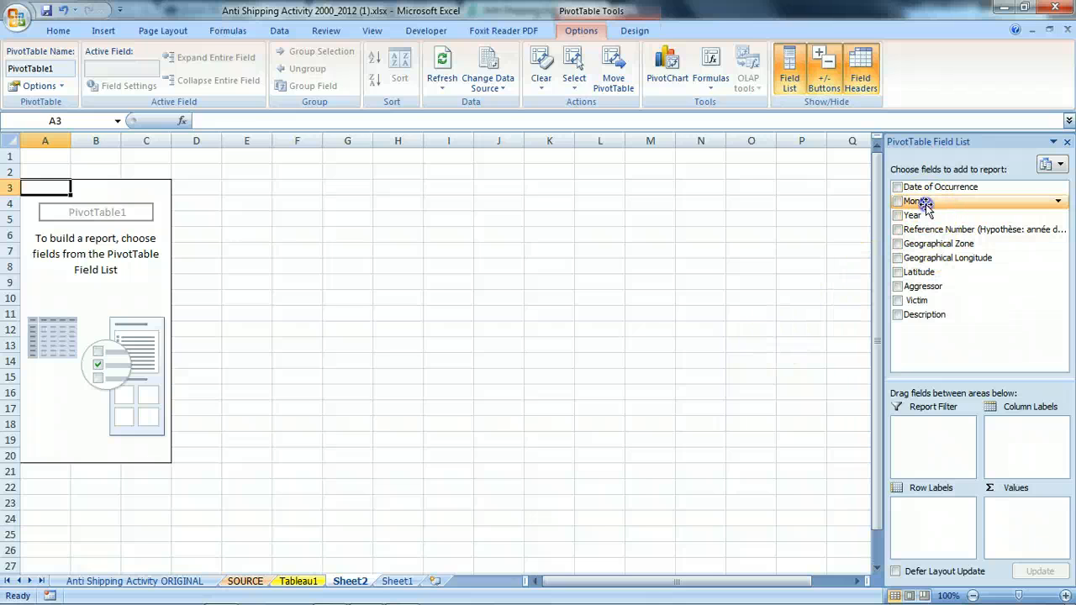
# Add the Month field to the pivot table's row labels and also to its values as a count
pyautogui.moveTo(925, 205); pyautogui.dragTo(925, 530)
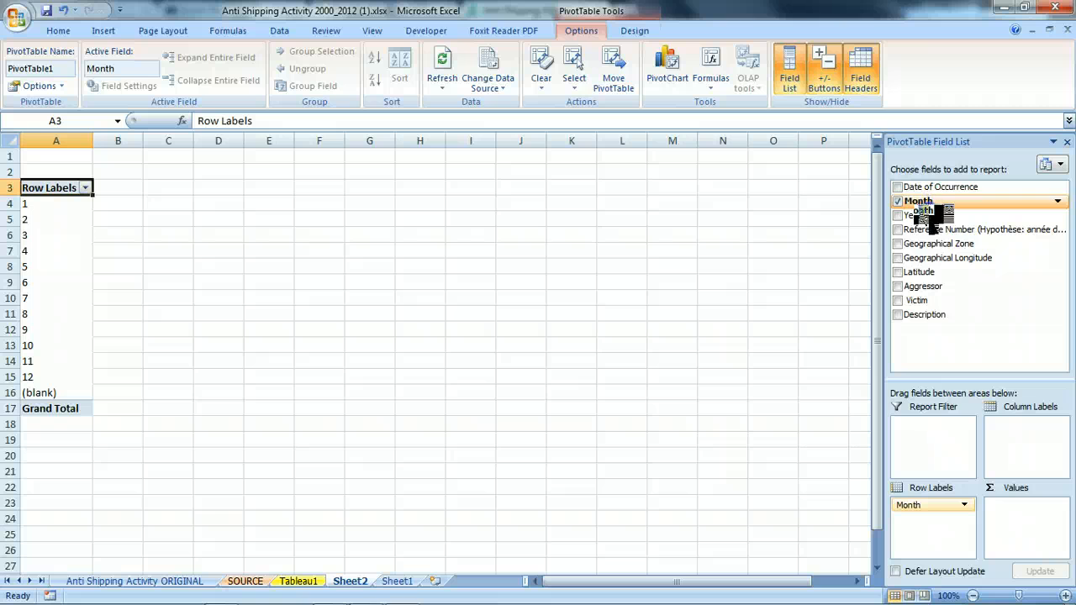
pyautogui.moveTo(923, 212); pyautogui.dragTo(1015, 527)
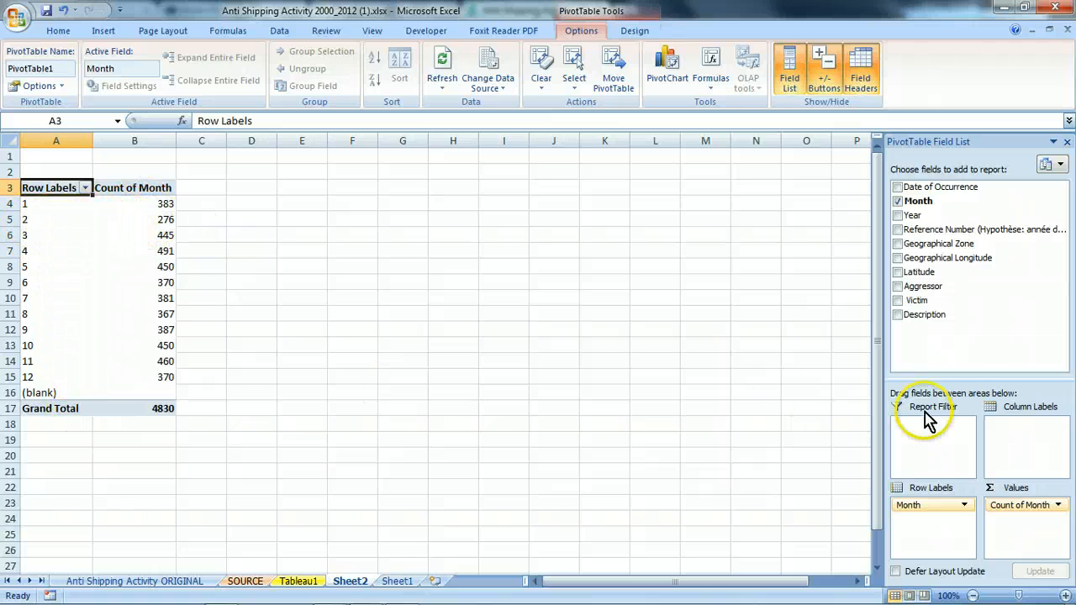
pyautogui.click(1056, 505)
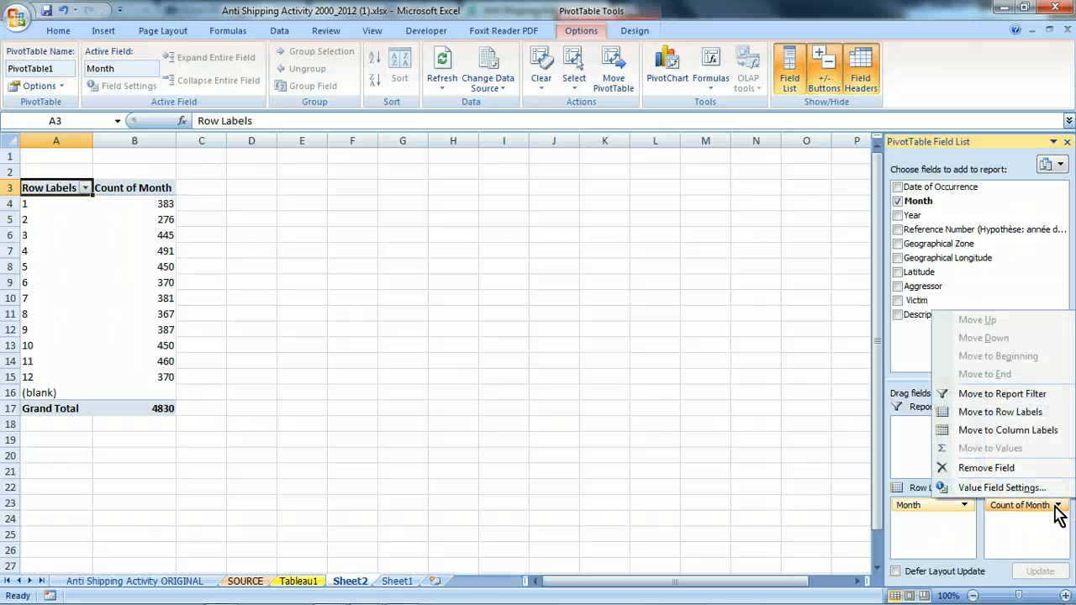
pyautogui.click(1039, 493)
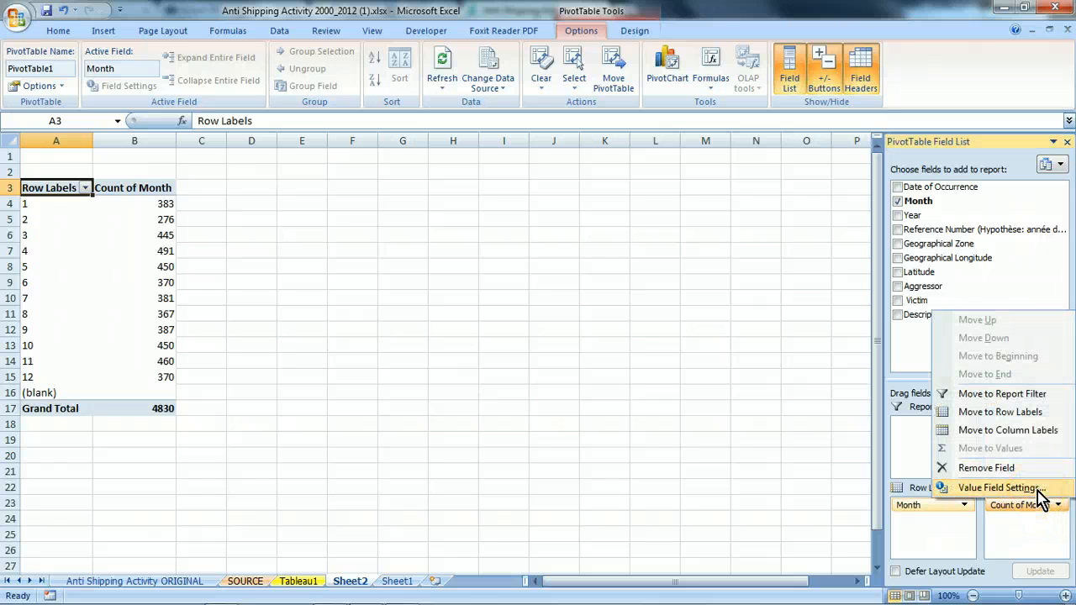
pyautogui.click(1042, 540)
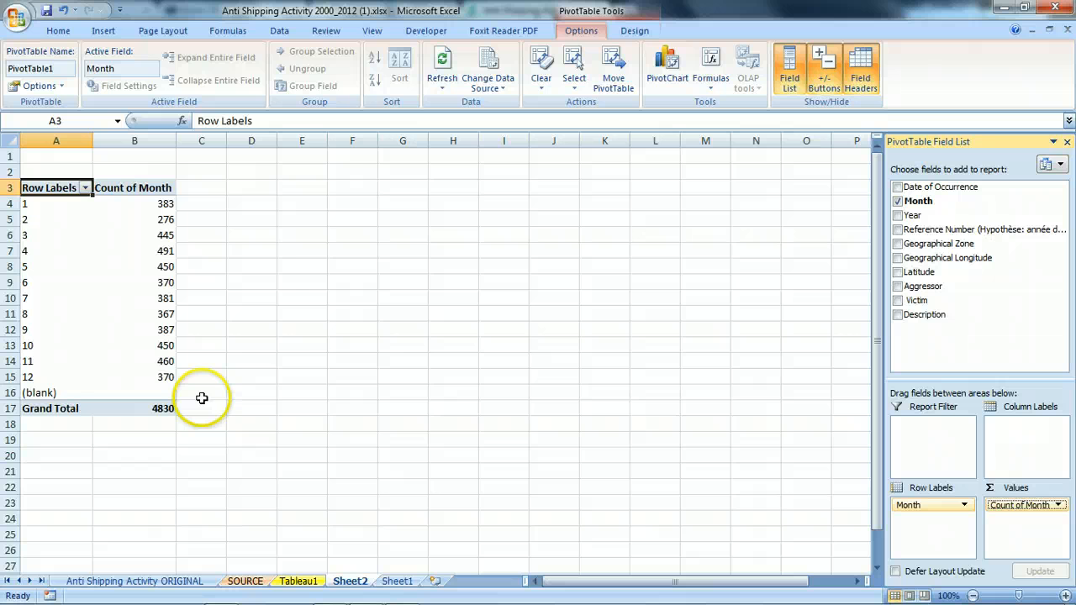
# Narrow column B and add the Month field to the pivot table's values a second time
pyautogui.moveTo(176, 140); pyautogui.dragTo(144, 141)
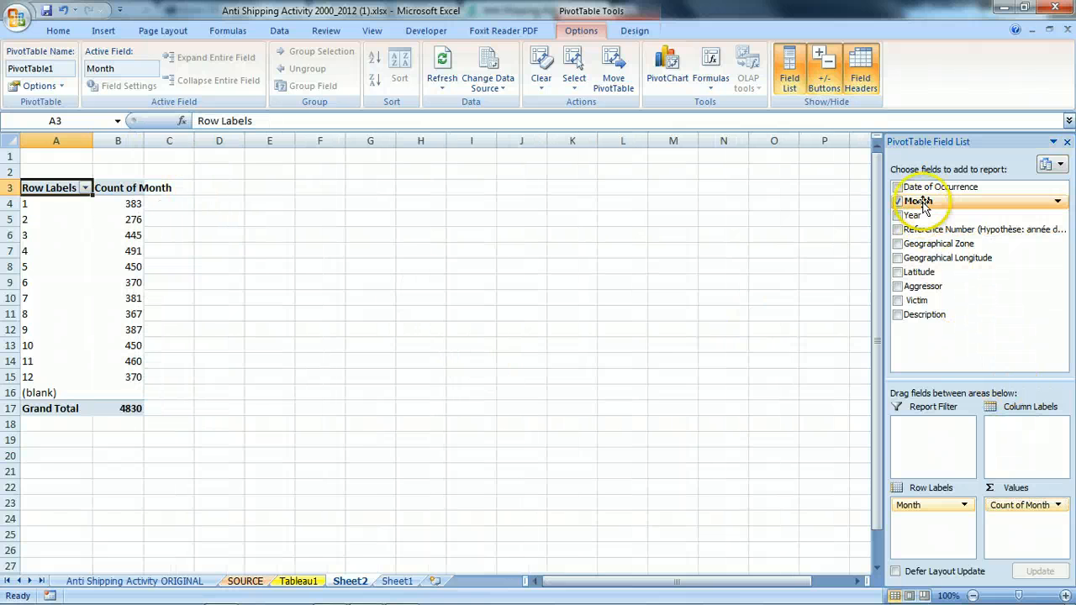
pyautogui.moveTo(922, 206); pyautogui.dragTo(1022, 519)
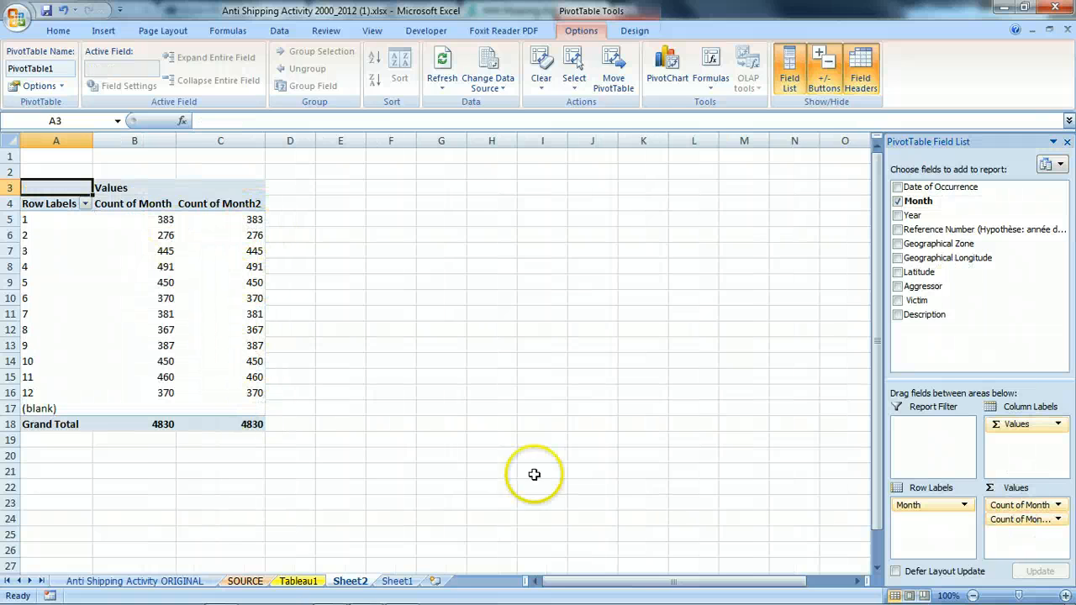
# Show the second count of Month in the pivot table as % of column
pyautogui.click(1058, 521)
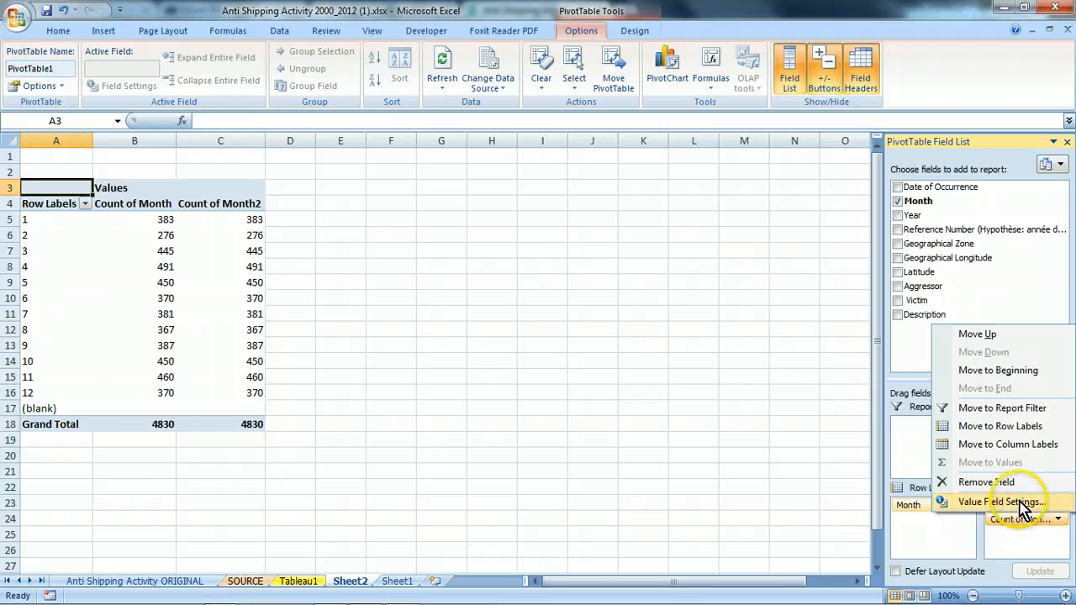
pyautogui.click(1023, 503)
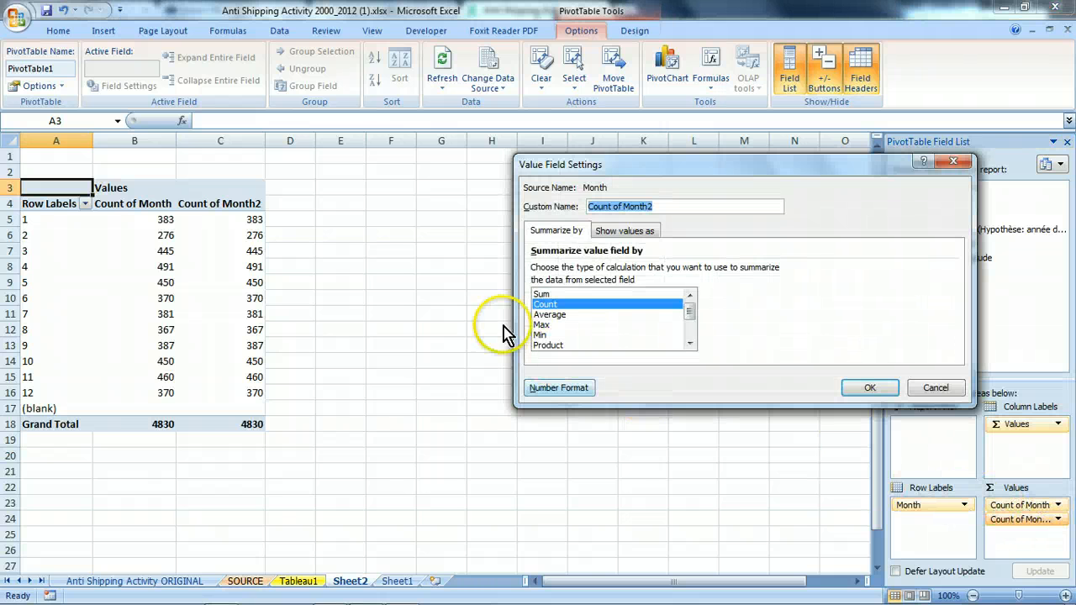
pyautogui.click(637, 231)
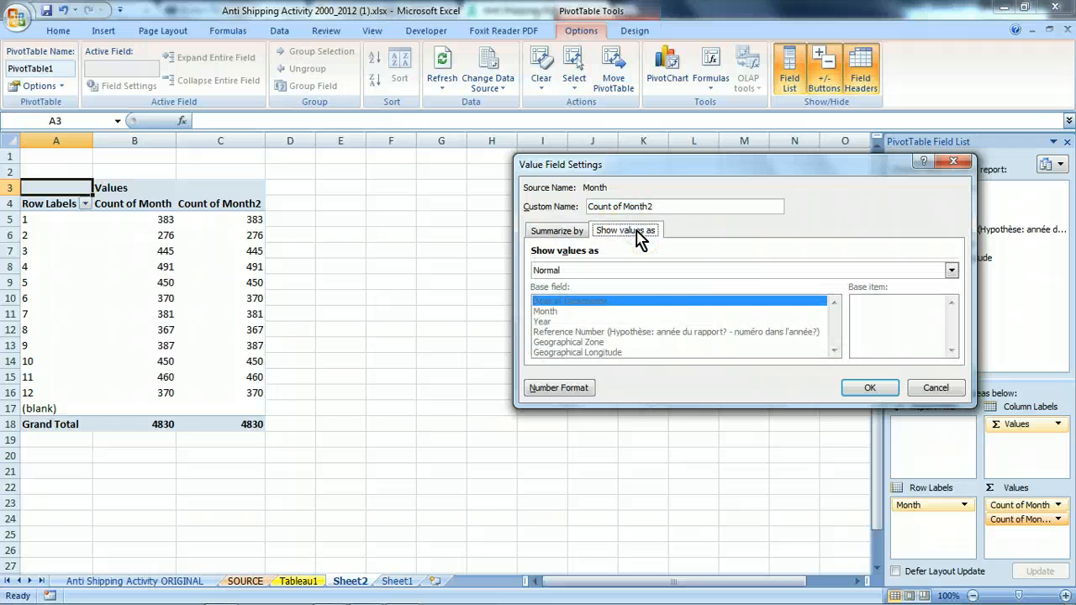
pyautogui.click(661, 273)
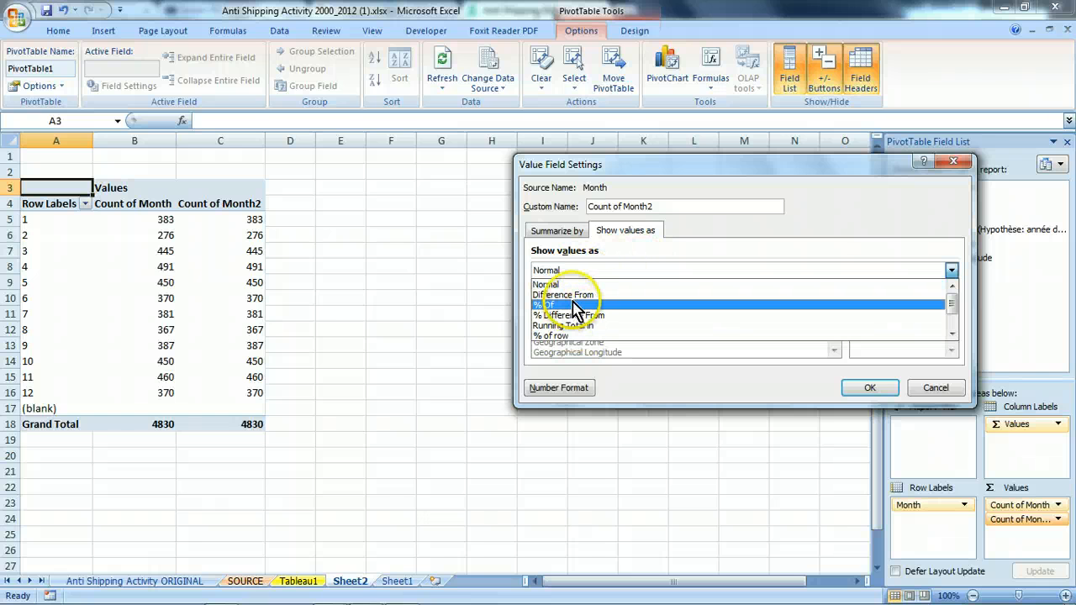
pyautogui.click(953, 333)
pyautogui.click(952, 334)
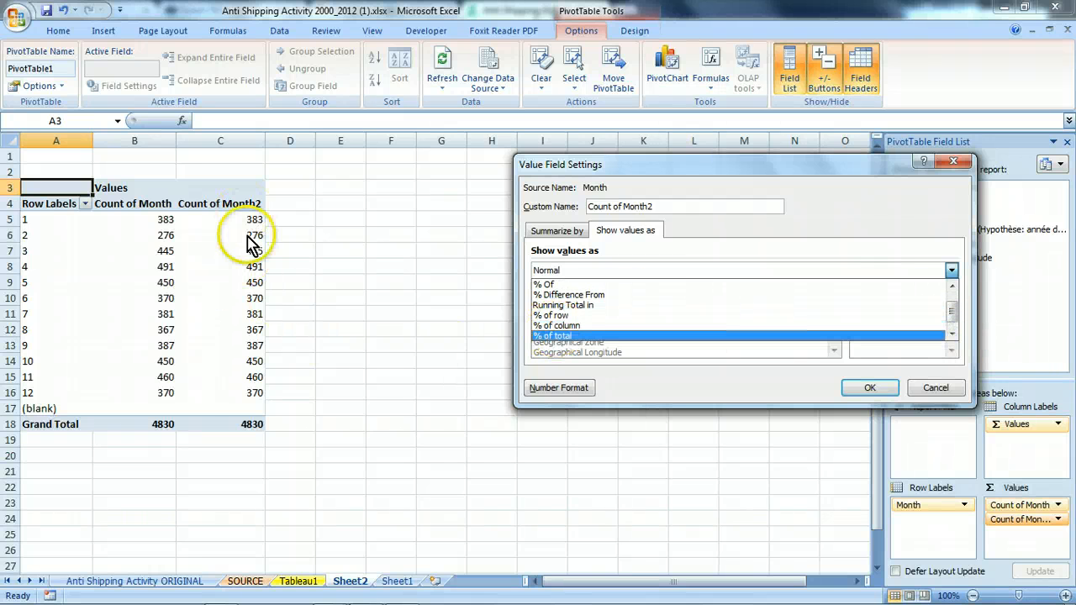
pyautogui.click(579, 325)
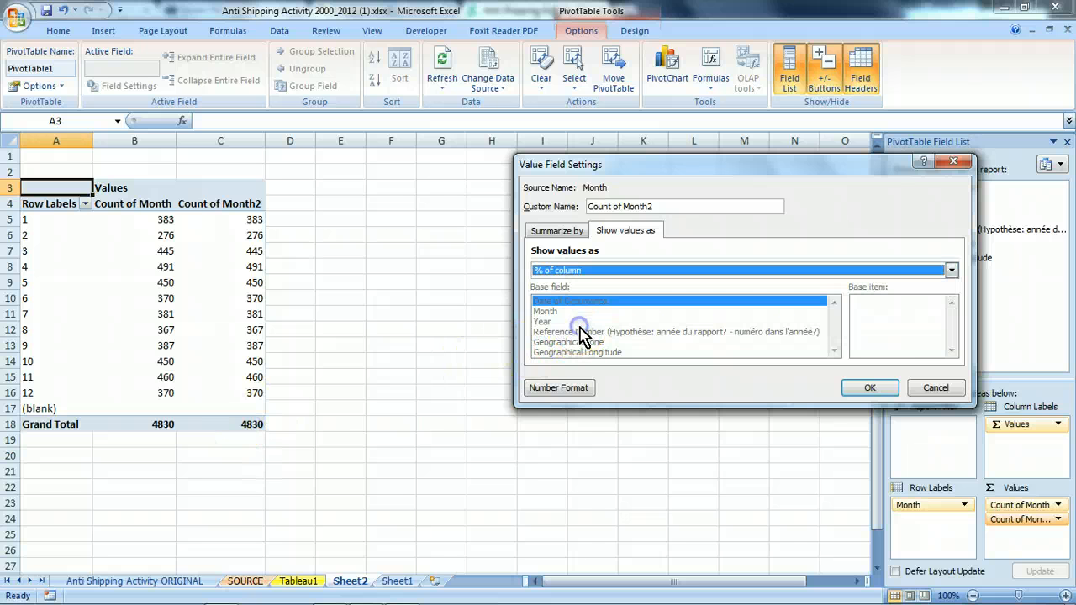
pyautogui.click(880, 392)
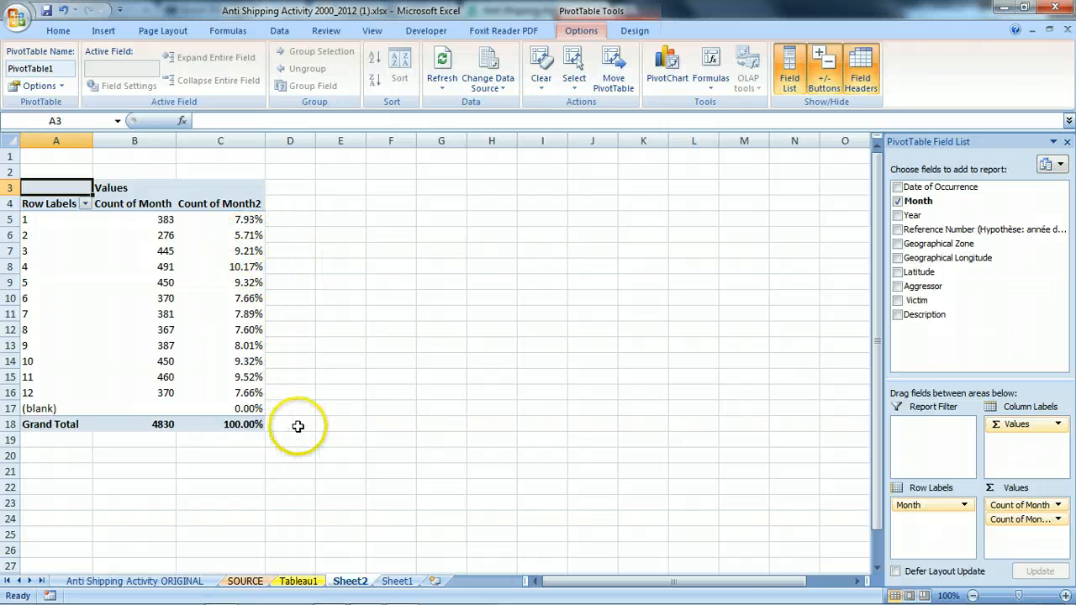
# Copy the whole pivot table, A3:C18, and paste it as values only starting at E3
pyautogui.moveTo(260, 421); pyautogui.dragTo(29, 191)
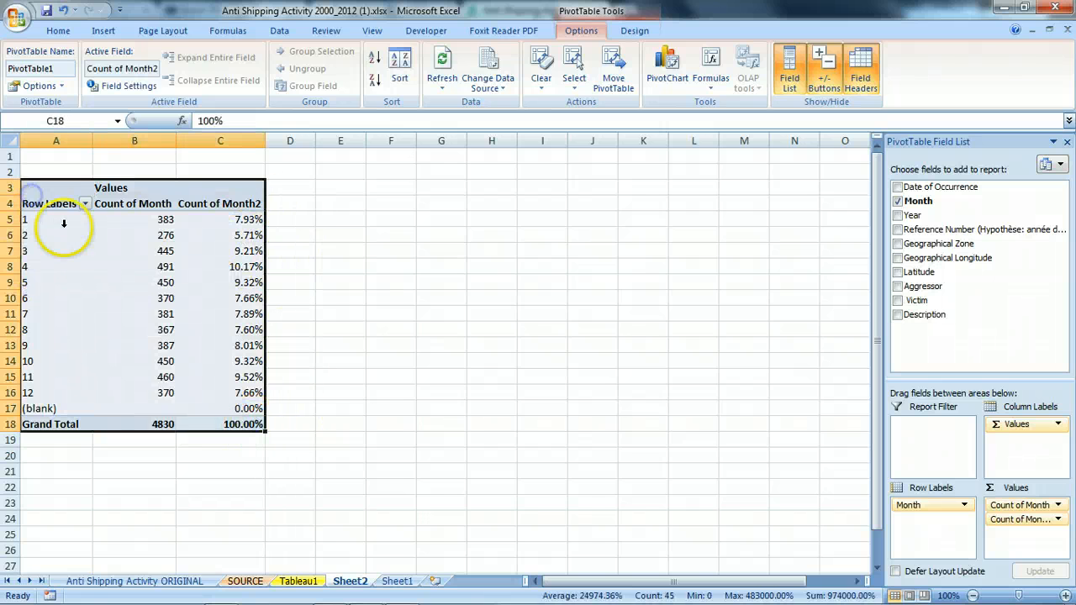
pyautogui.rightClick(64, 223)
pyautogui.click(135, 239)
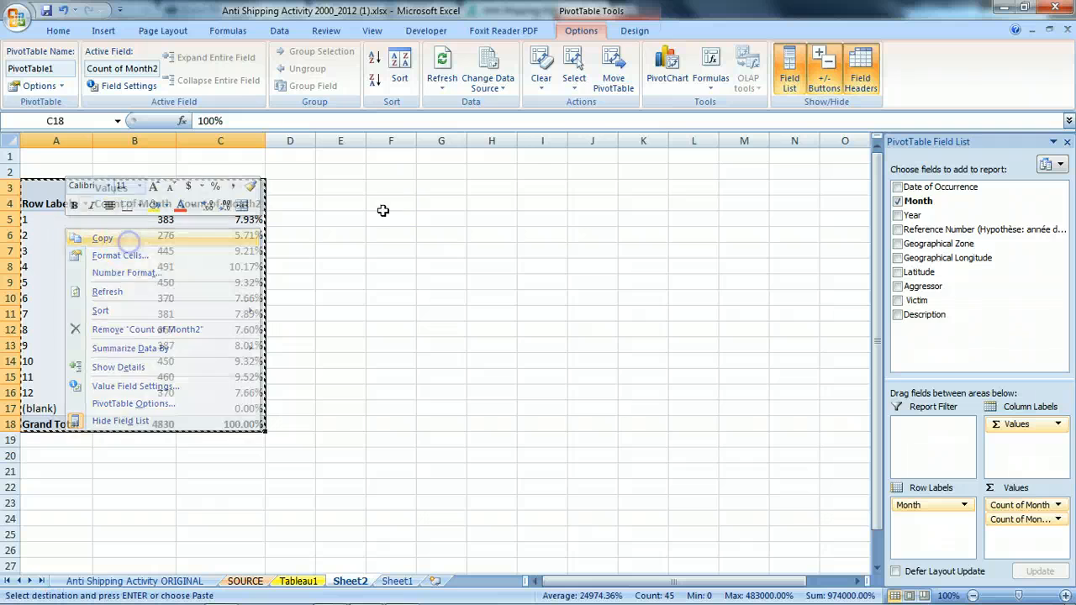
pyautogui.rightClick(336, 190)
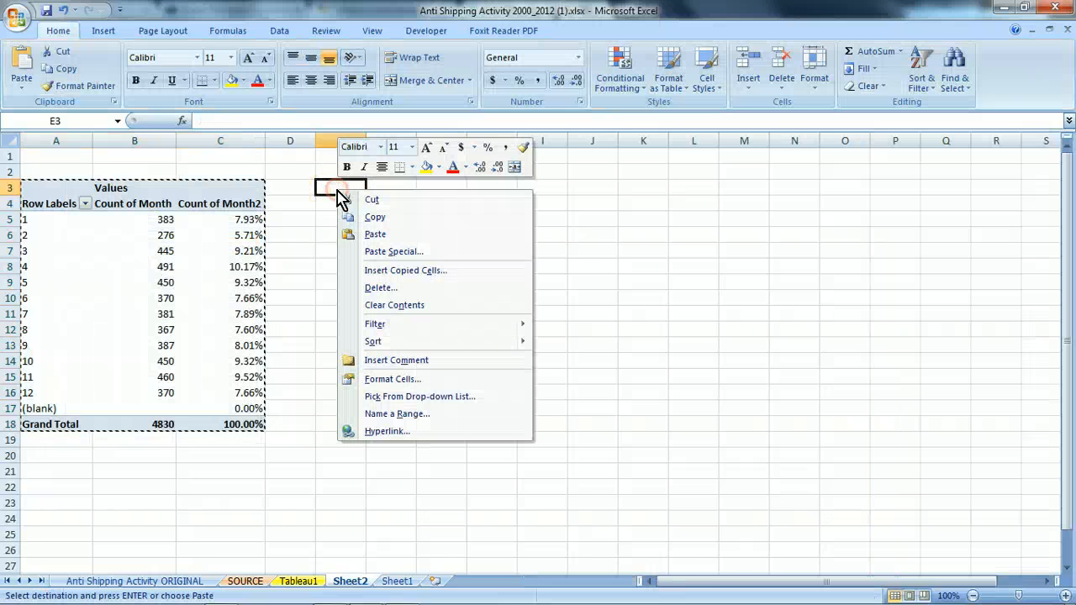
pyautogui.click(398, 255)
pyautogui.click(284, 191)
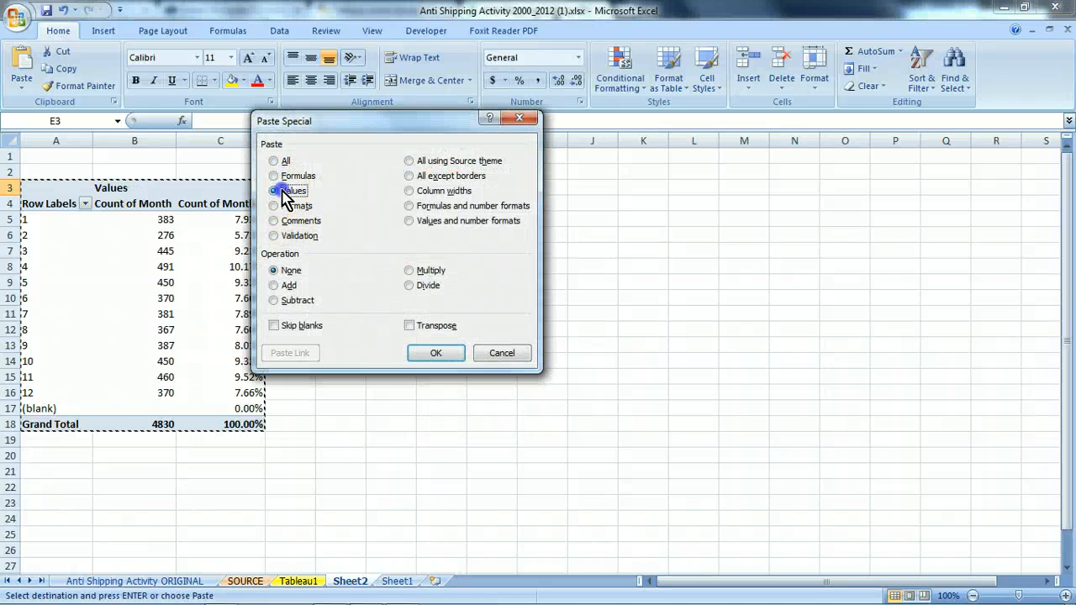
pyautogui.click(426, 357)
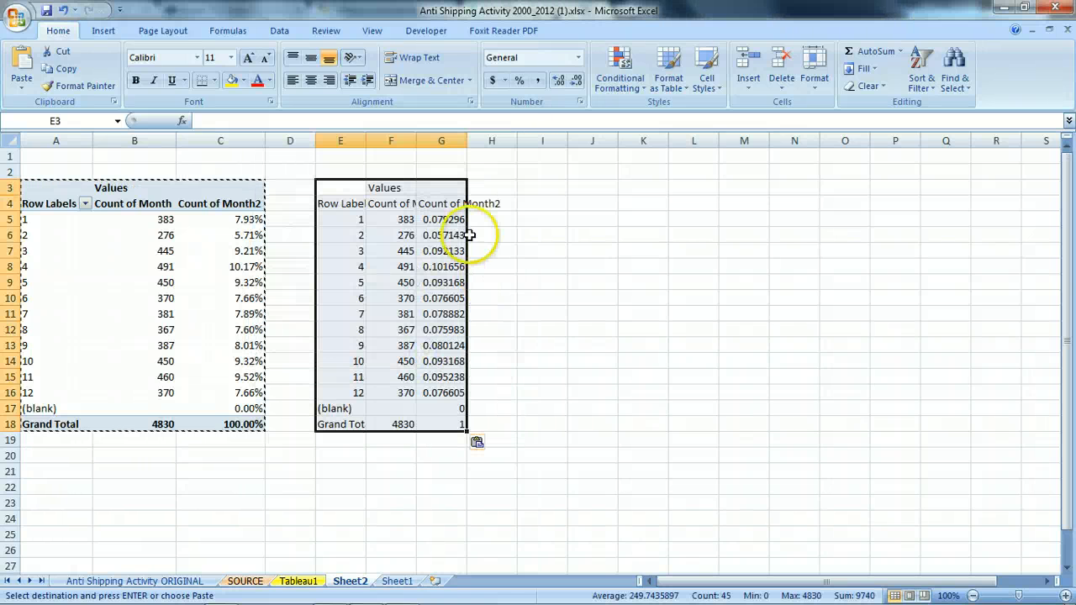
# Widen column F and clear the two count headers in F4 and G4 of the pasted table
pyautogui.click(425, 283)
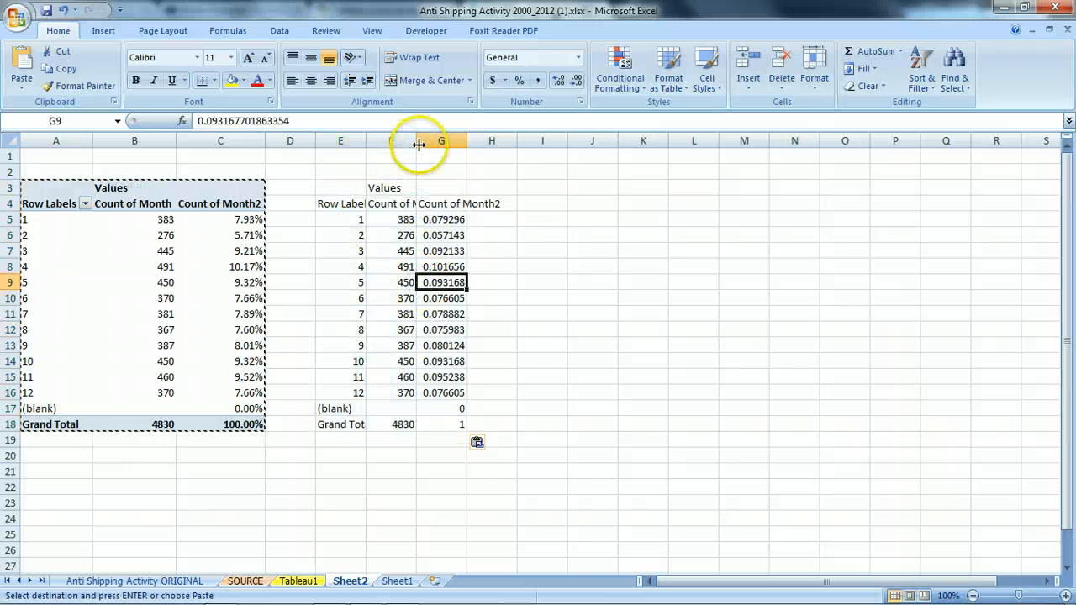
pyautogui.moveTo(419, 144); pyautogui.dragTo(465, 145)
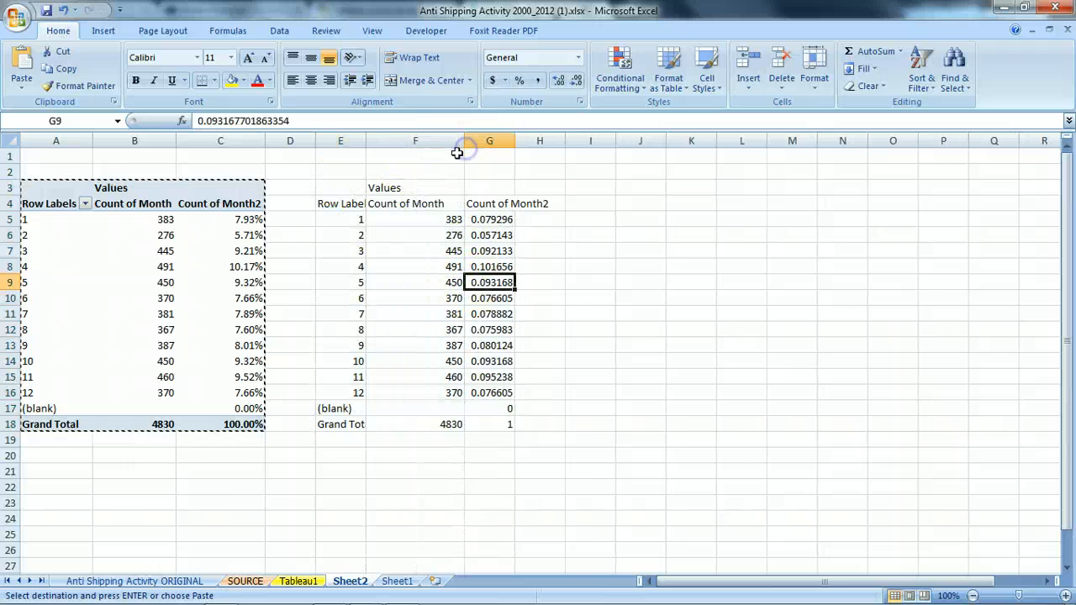
pyautogui.click(405, 204)
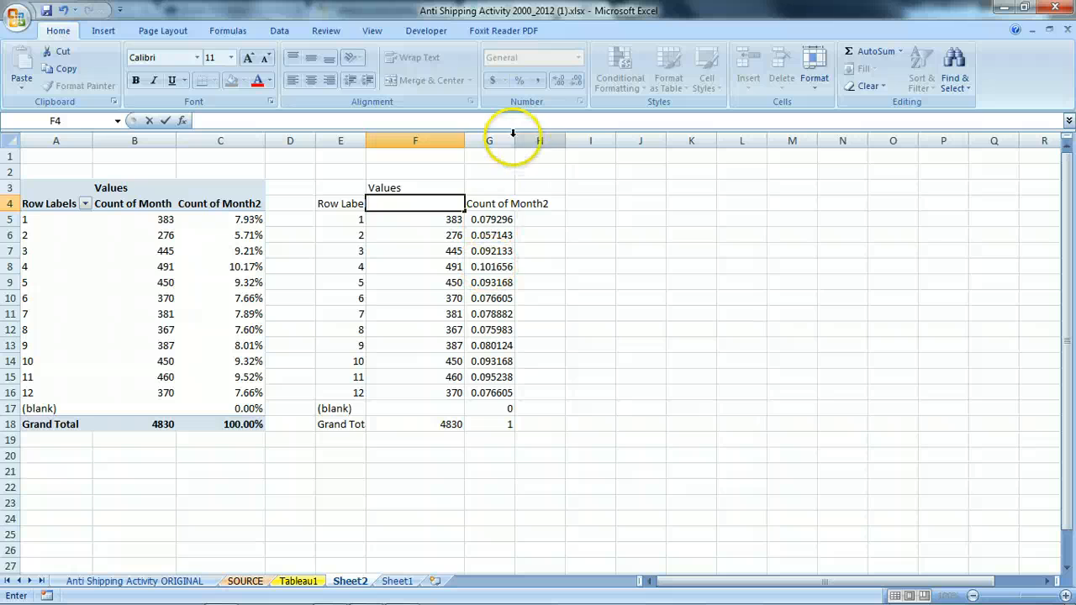
pyautogui.click(489, 207)
pyautogui.press('BackSpace')
pyautogui.click(192, 266)
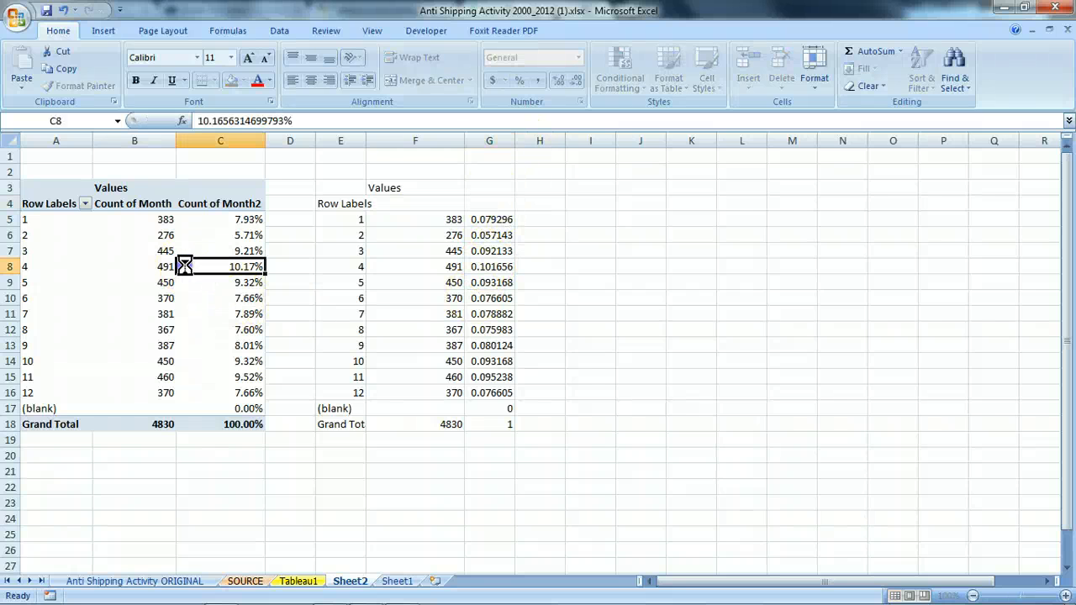
pyautogui.click(202, 203)
pyautogui.press('BackSpace')
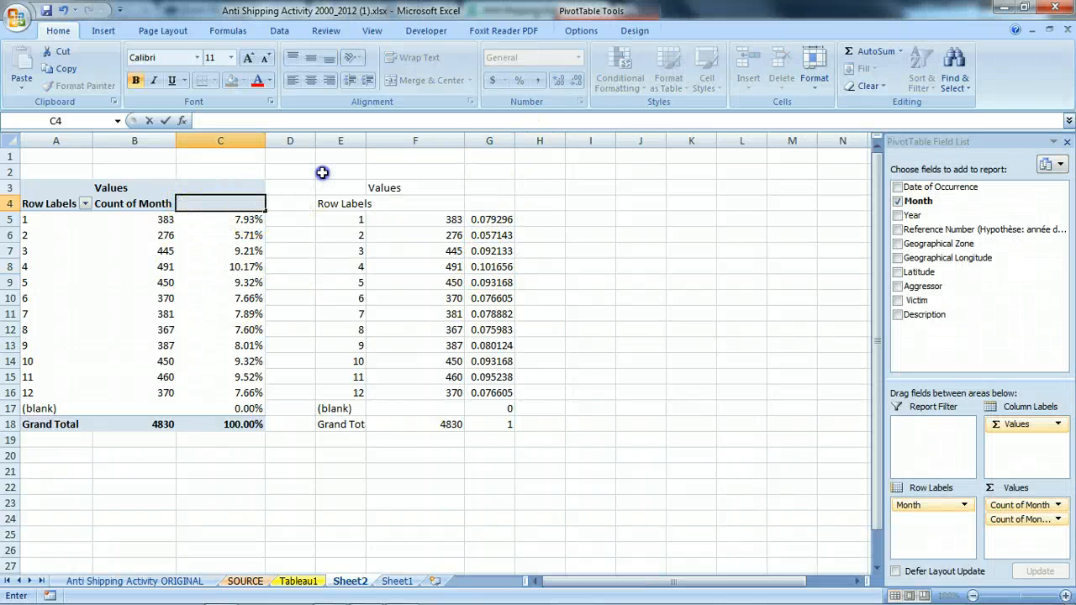
pyautogui.click(305, 202)
pyautogui.click(539, 350)
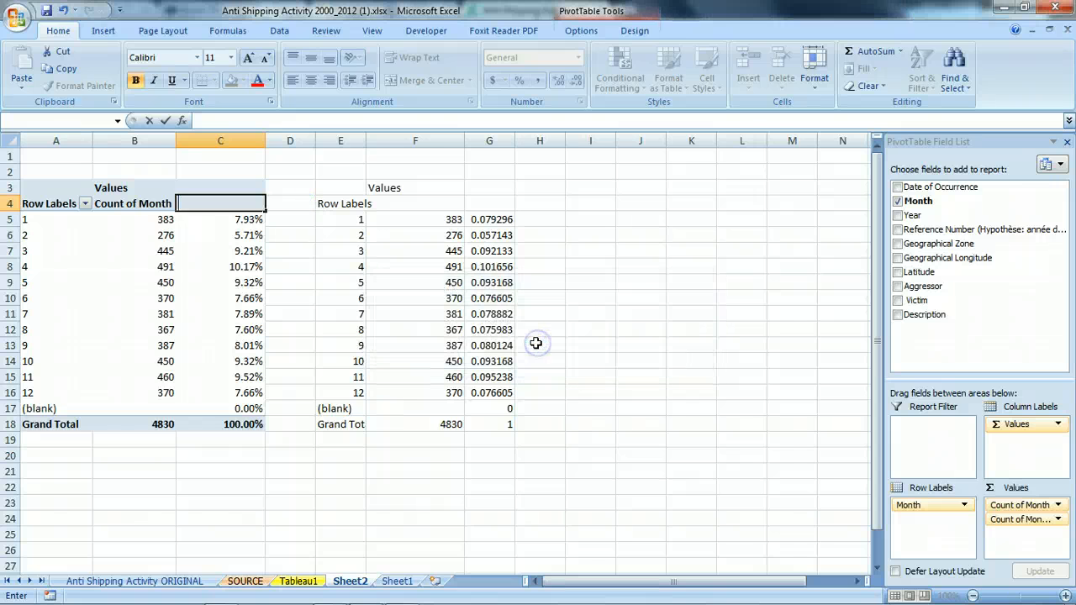
pyautogui.click(550, 208)
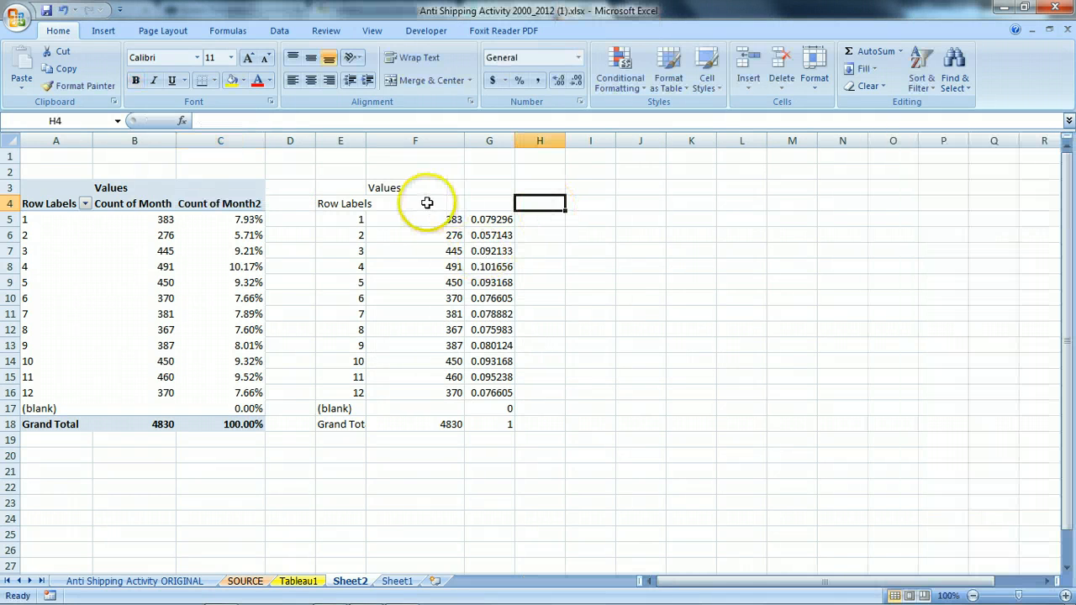
# Narrow column F and merge E3:G3 into a centered heading reading "Attaques par mois"
pyautogui.click(421, 204)
pyautogui.moveTo(464, 140); pyautogui.dragTo(423, 140)
pyautogui.moveTo(348, 187); pyautogui.dragTo(438, 186)
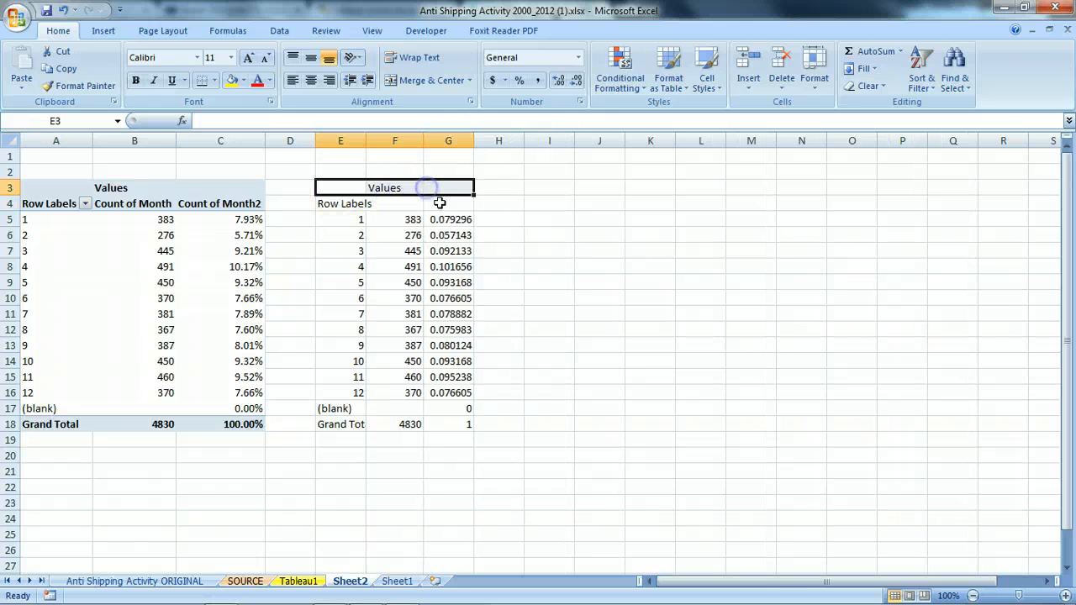
pyautogui.click(429, 80)
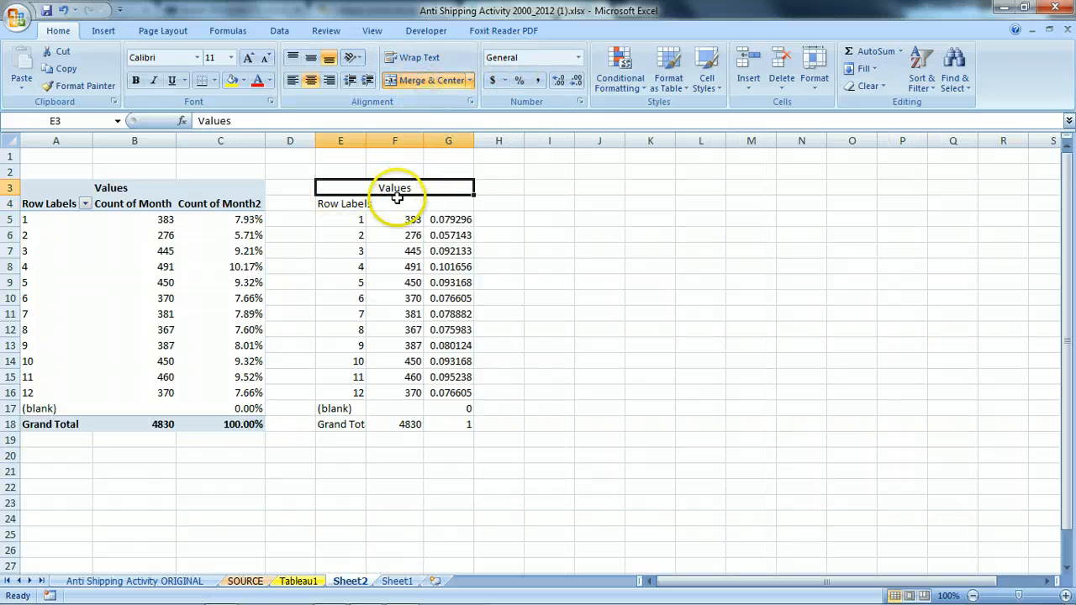
pyautogui.write('Attaq')
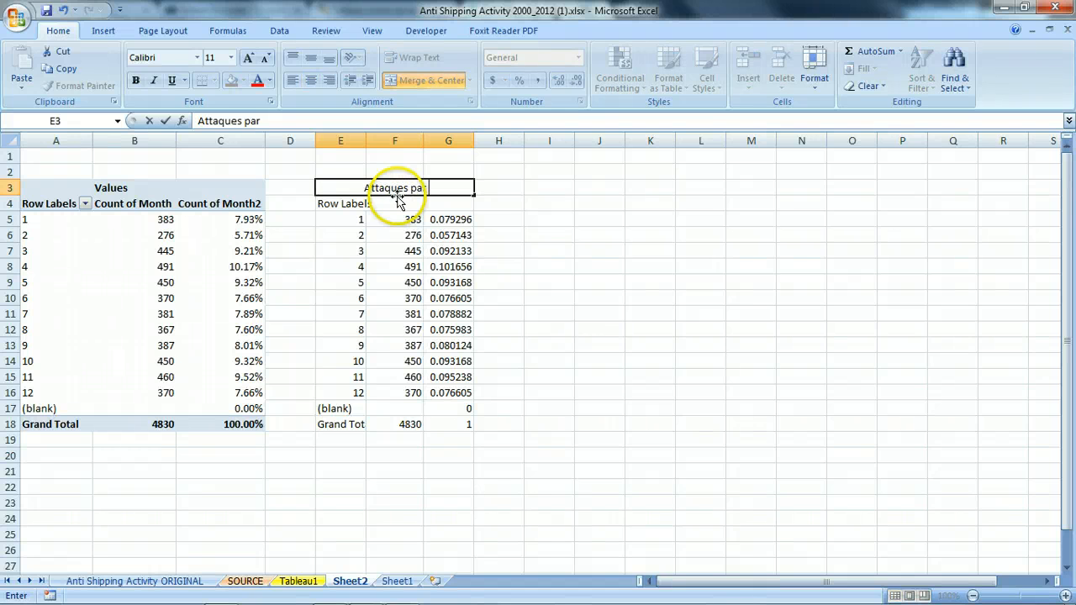
# Delete the (blank) row cells E17:G17 from the pasted table, shifting the cells up
pyautogui.moveTo(333, 408); pyautogui.dragTo(459, 411)
pyautogui.rightClick(458, 412)
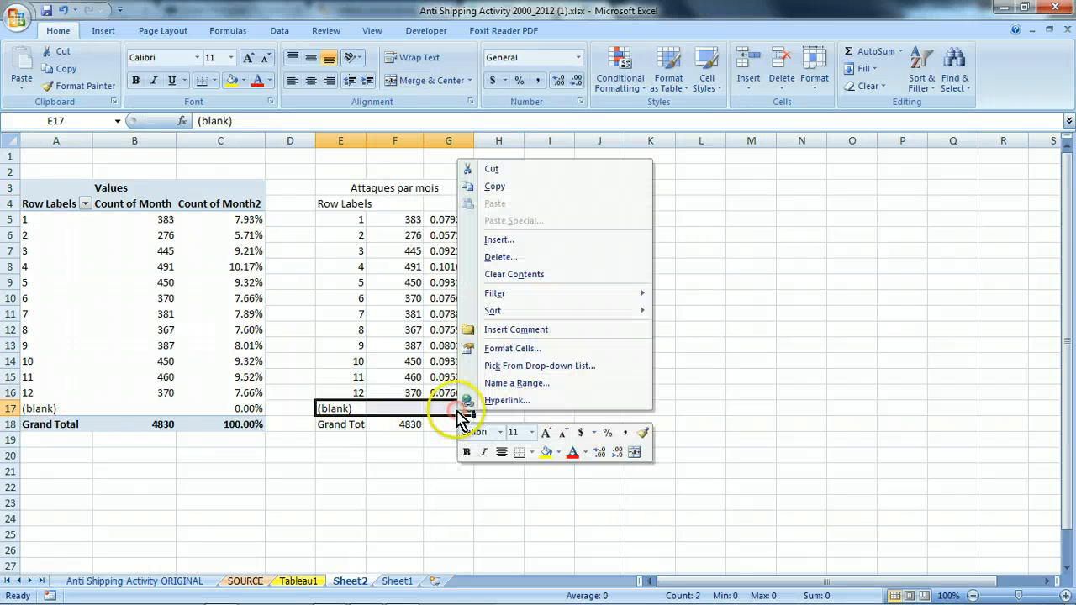
pyautogui.click(514, 257)
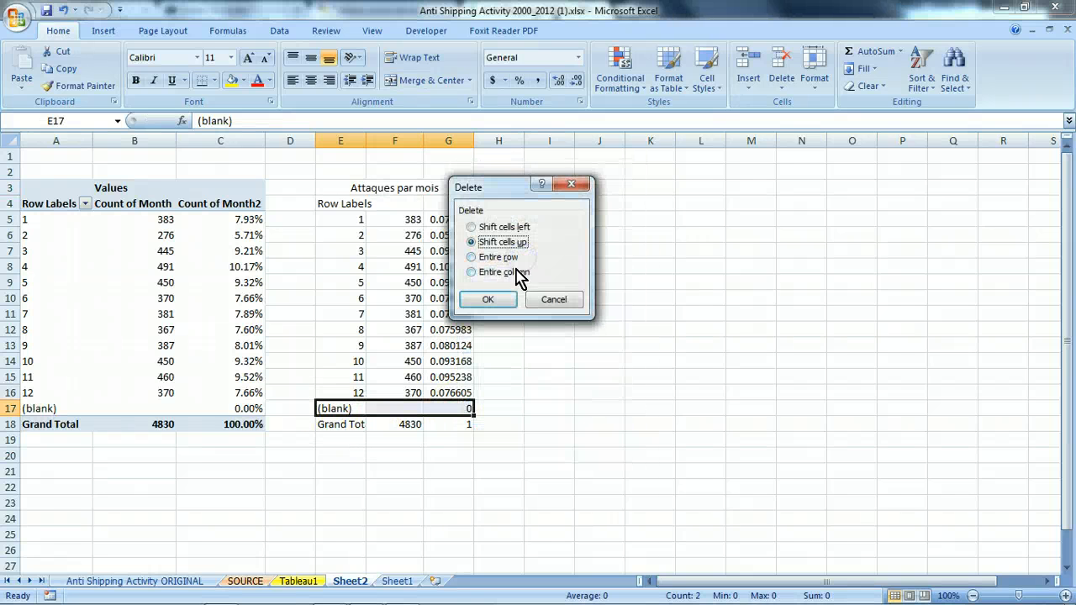
pyautogui.click(502, 306)
pyautogui.click(699, 390)
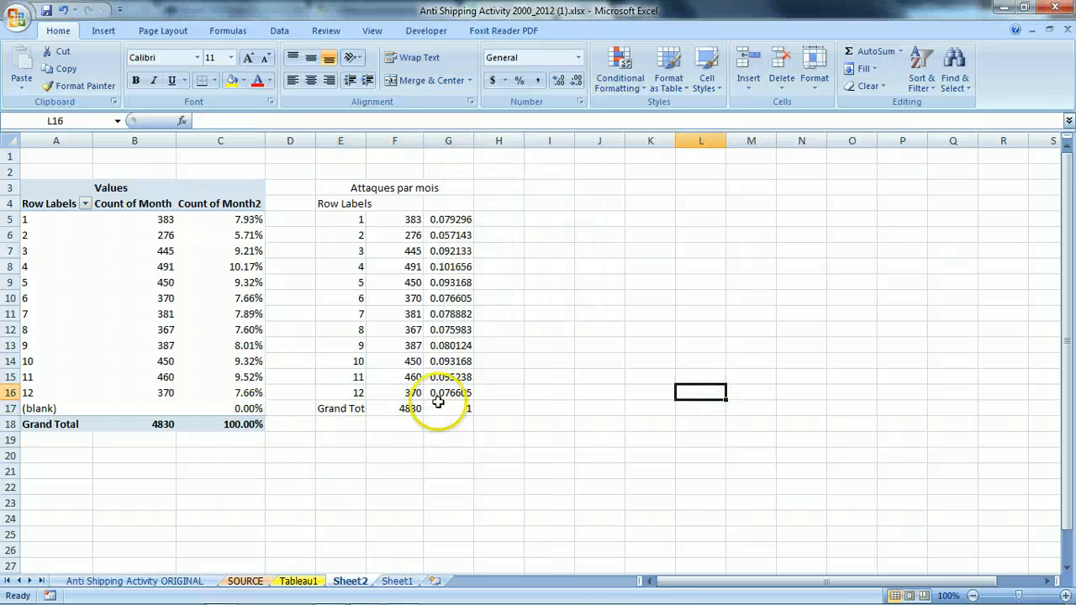
# Format the shares in G5:G17 as percentages with one decimal place
pyautogui.moveTo(465, 409); pyautogui.dragTo(442, 218)
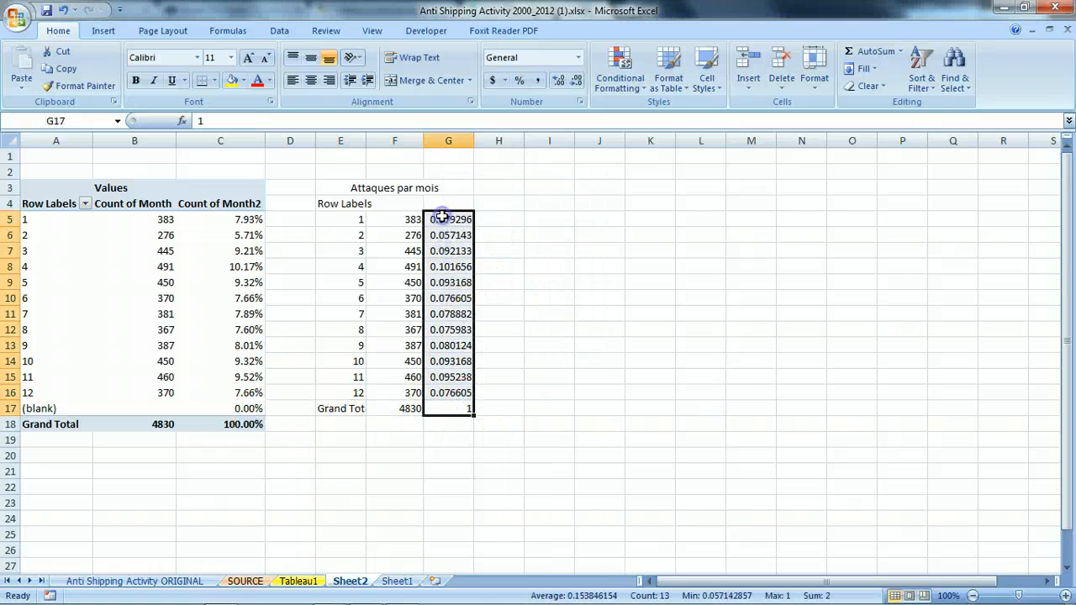
pyautogui.click(522, 81)
pyautogui.click(562, 83)
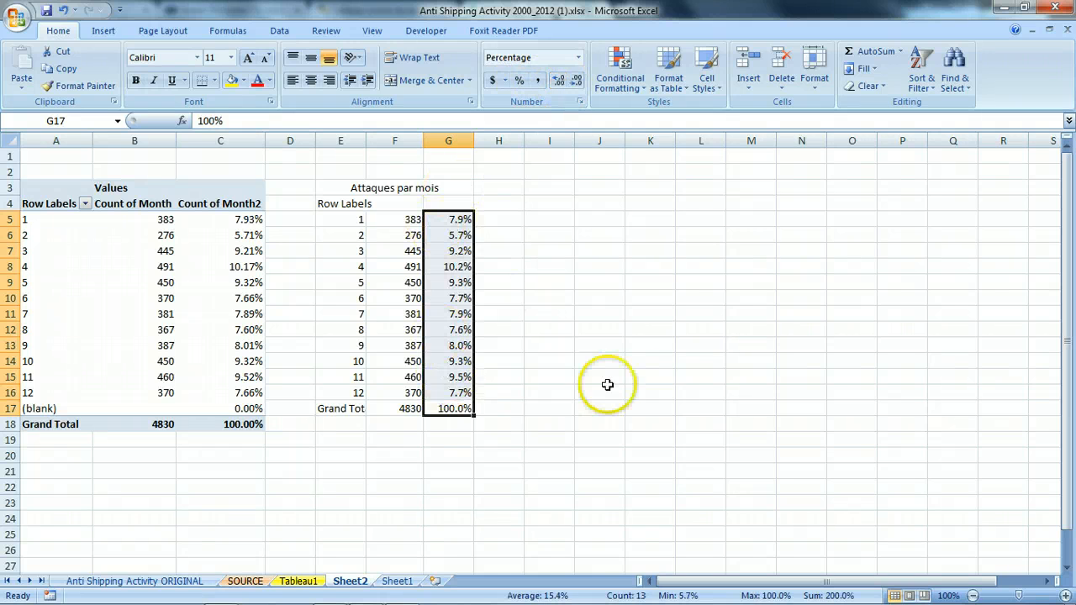
pyautogui.click(645, 387)
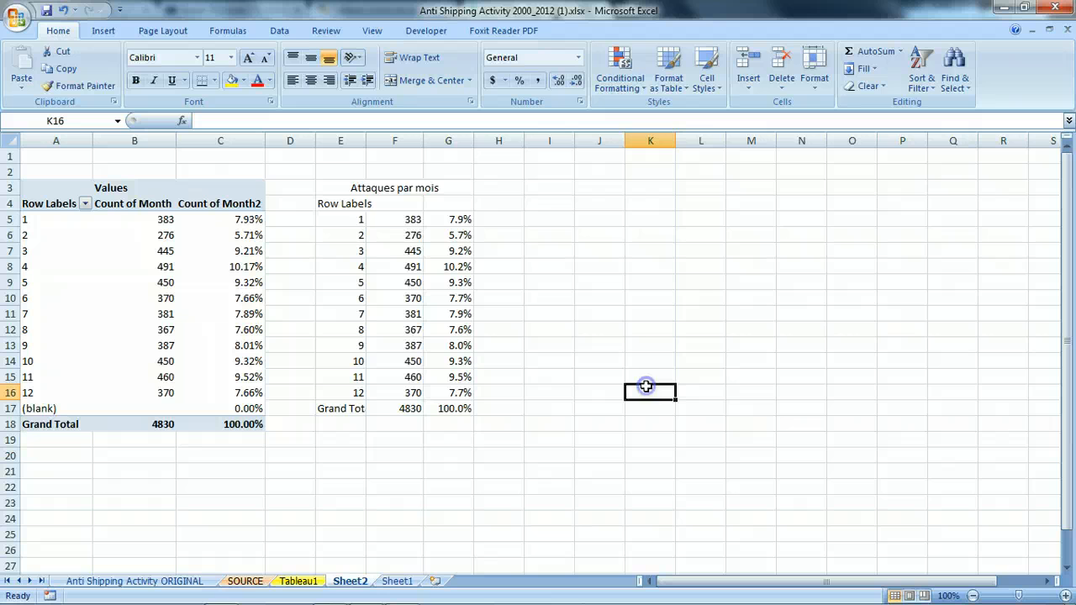
pyautogui.click(347, 204)
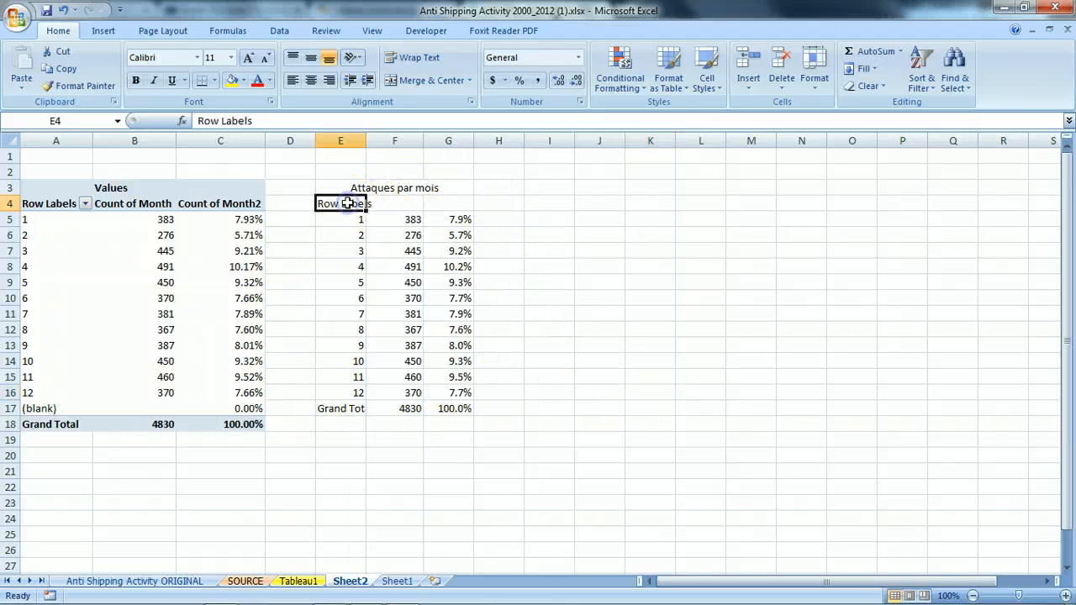
pyautogui.click(404, 204)
pyautogui.click(448, 203)
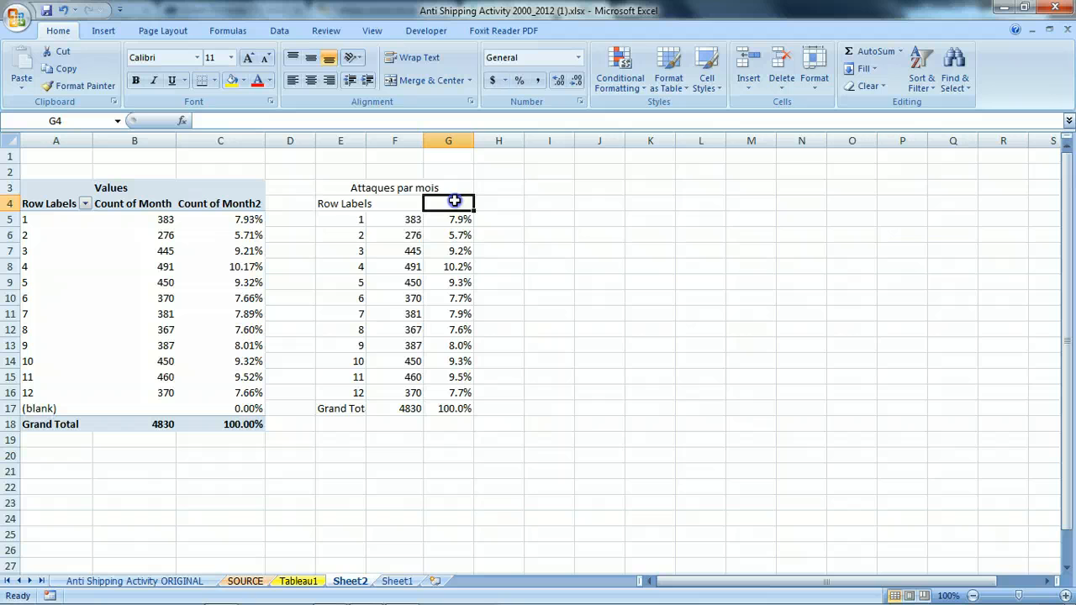
# Replace the month number in E5 with "Janvier"
pyautogui.click(345, 217)
pyautogui.write('Janvier')
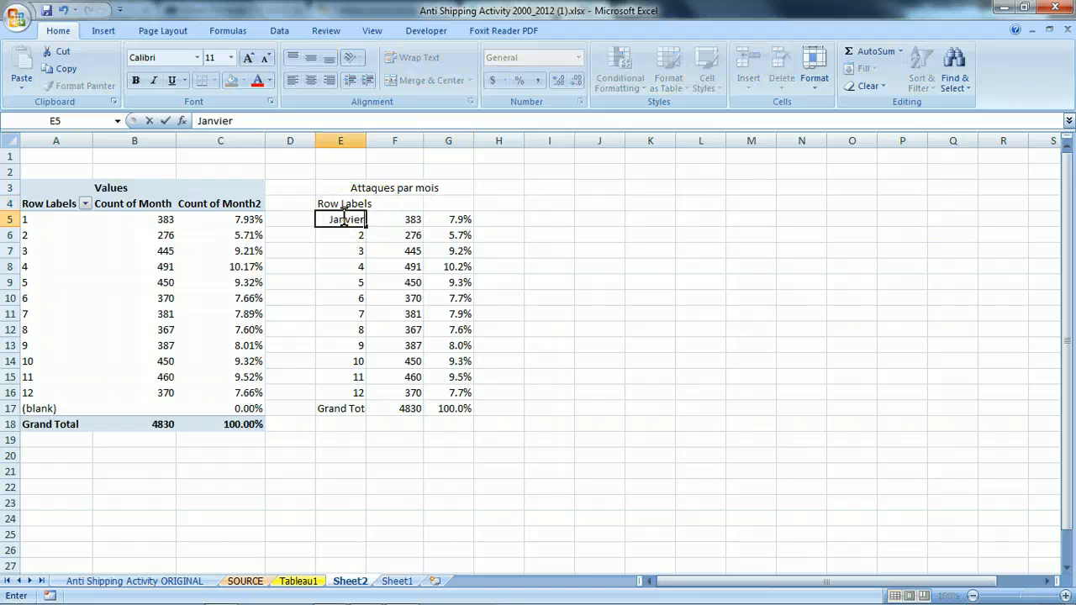
pyautogui.press('Return')
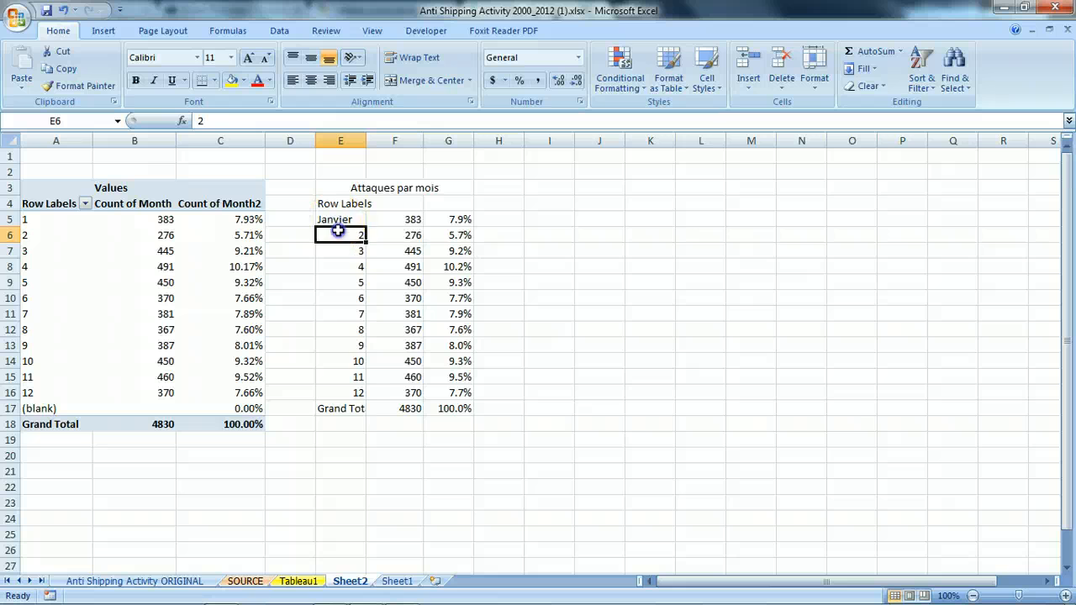
# Change cell E5 back to the month number 1
pyautogui.moveTo(337, 226); pyautogui.dragTo(334, 400)
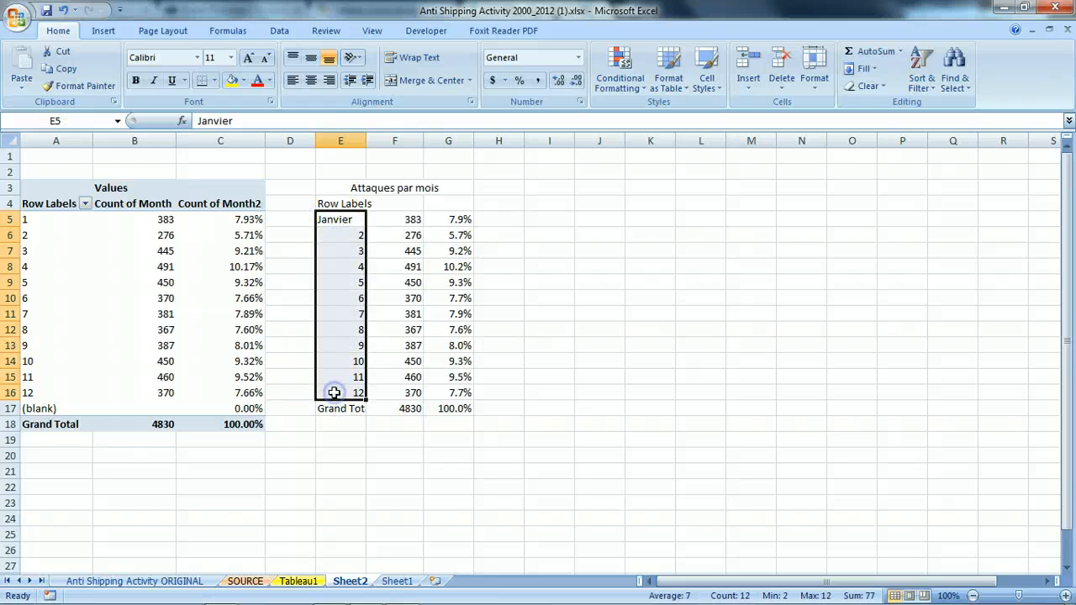
pyautogui.click(348, 221)
pyautogui.click(350, 238)
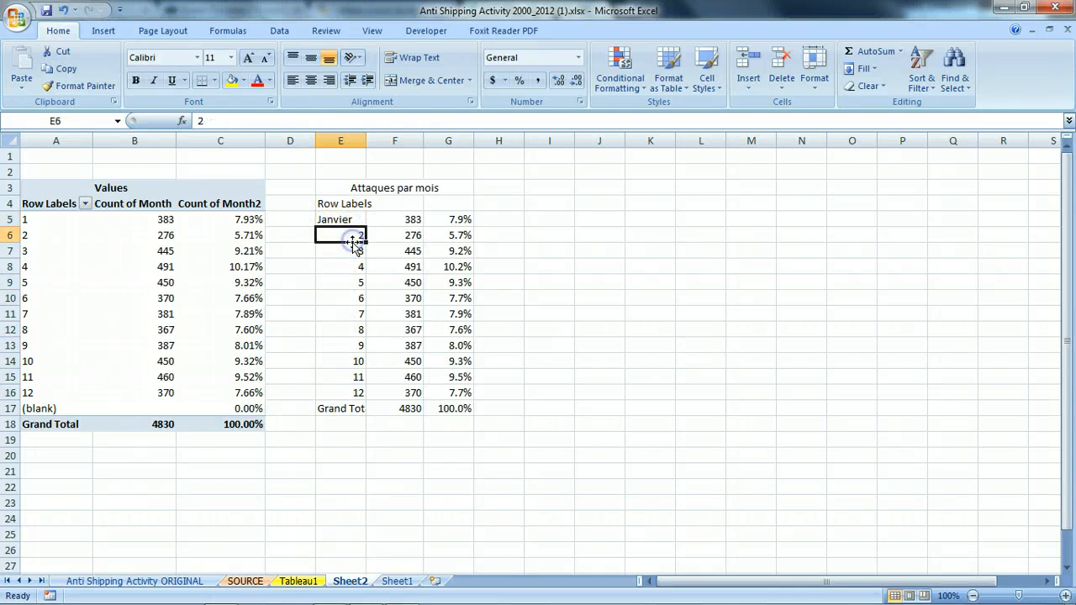
pyautogui.click(346, 221)
pyautogui.write('1')
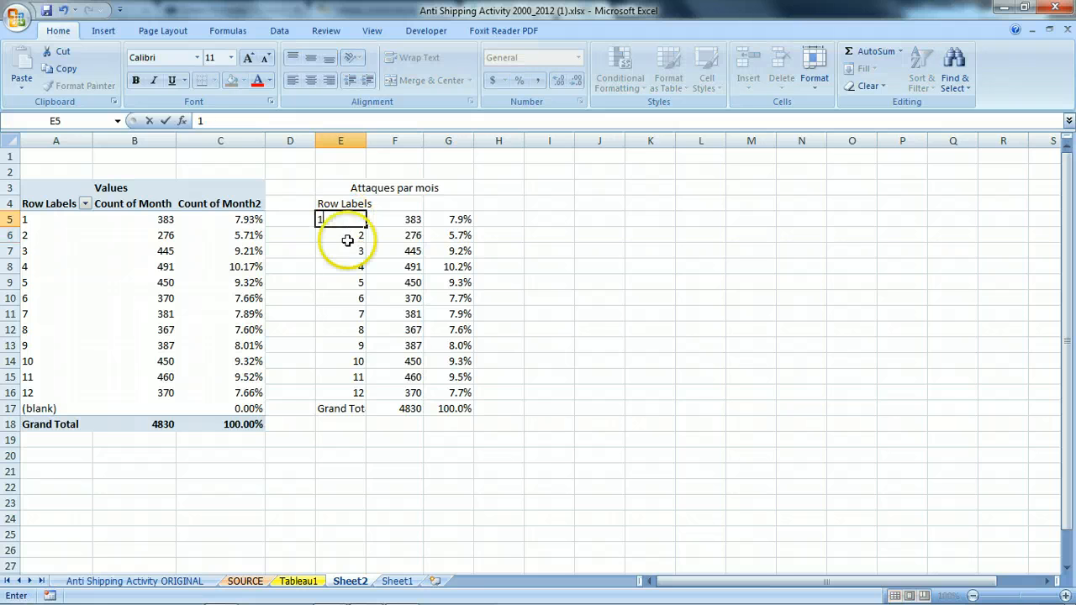
pyautogui.press('Return')
# Replace the month numbers in E5 and E6 with "Janvier" and "Février"
pyautogui.click(352, 222)
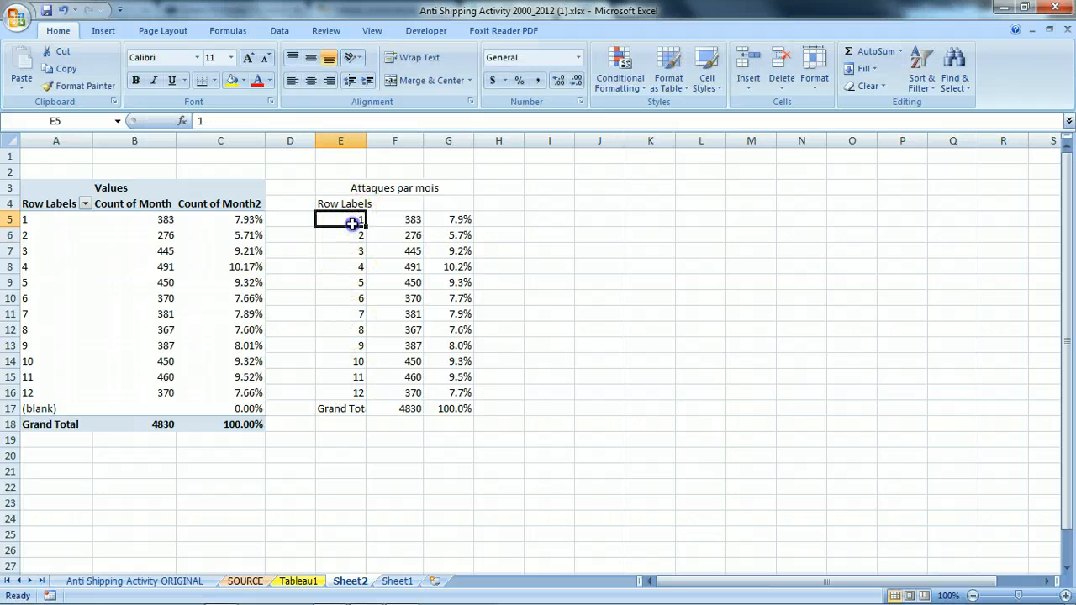
pyautogui.write('Ja')
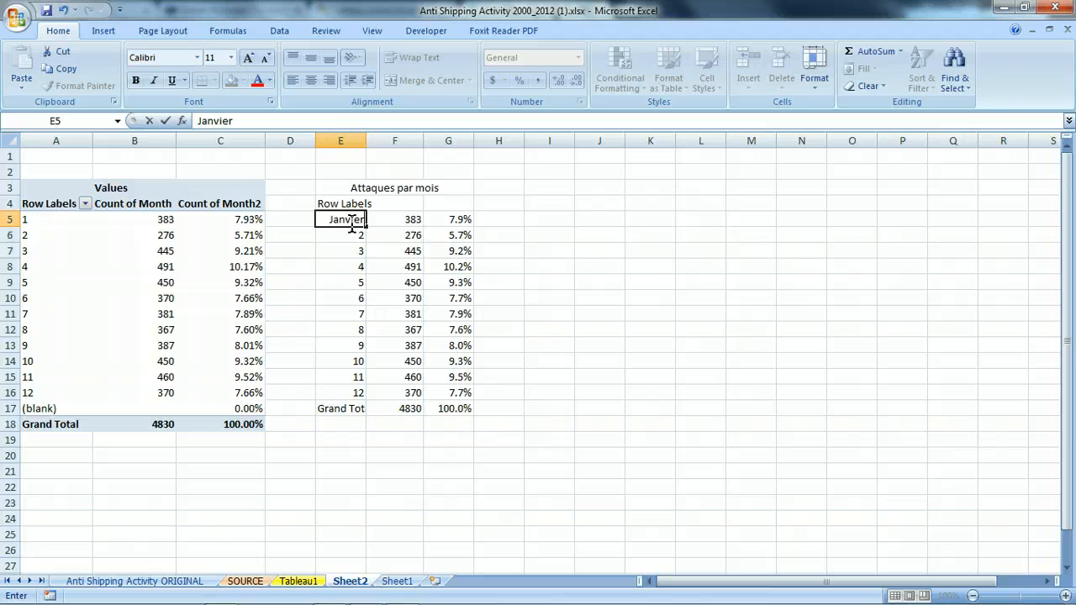
pyautogui.write('nvier')
pyautogui.press('Tab')
pyautogui.press('Left')
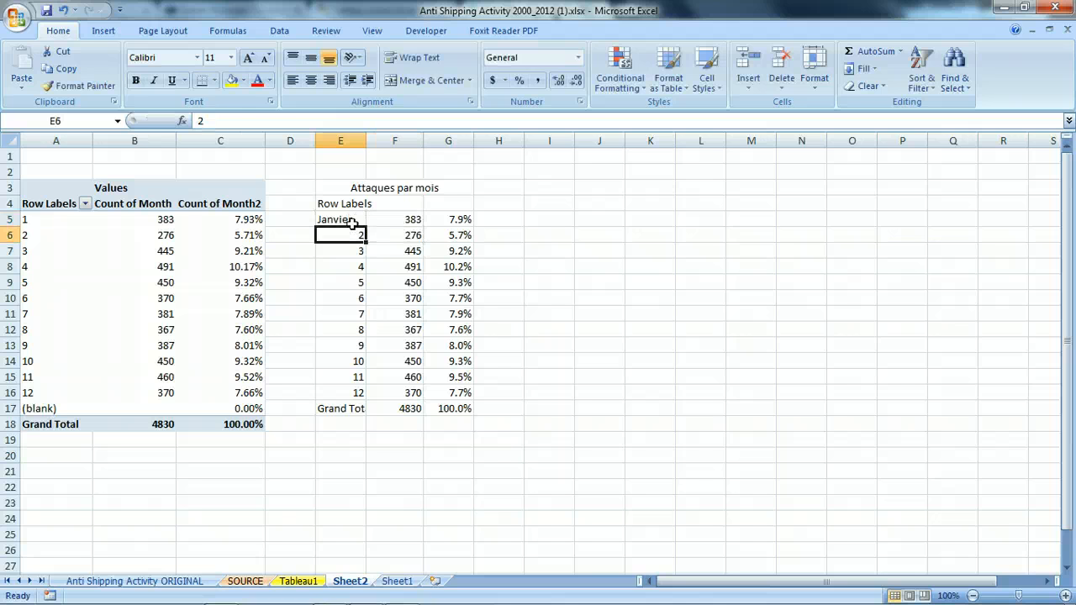
pyautogui.write('R')
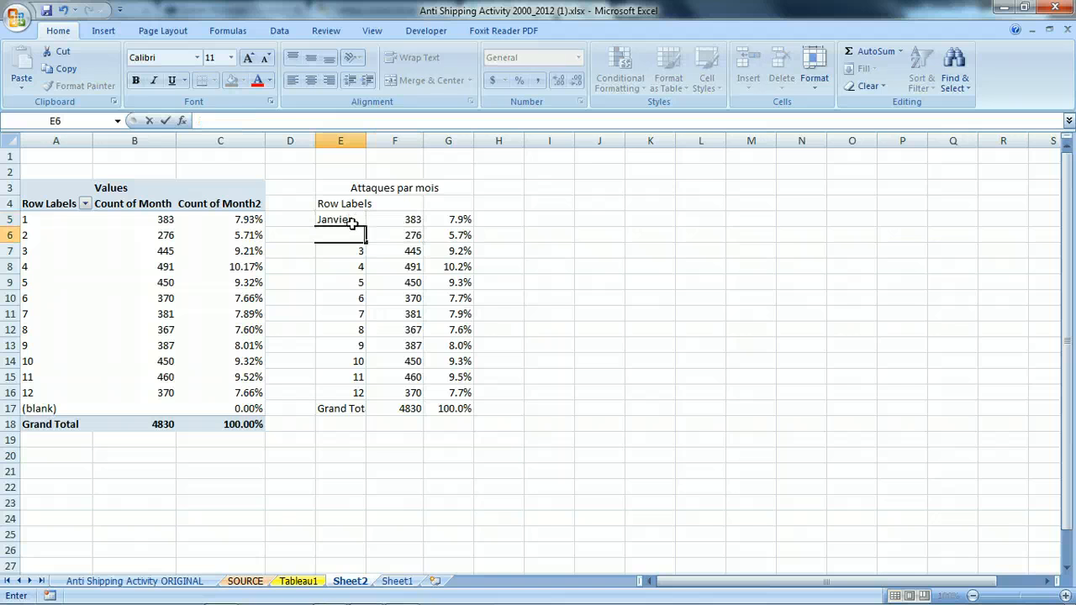
pyautogui.press('Return')
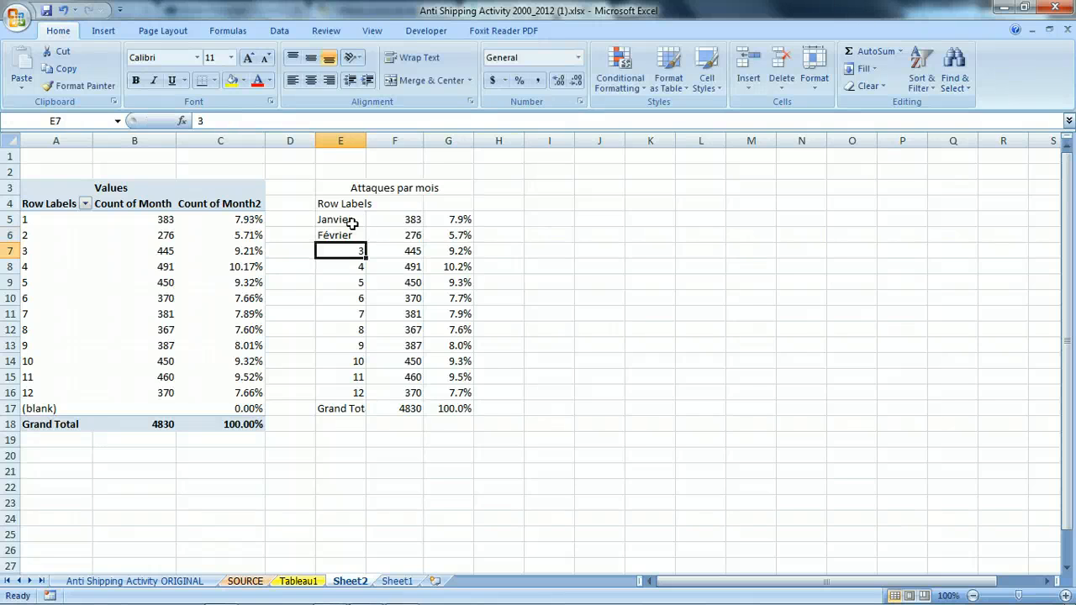
# Replace the month numbers in E7:E10 with "Mars", "Avril", "Mai" and "Juin"
pyautogui.write('Mars')
pyautogui.press('Return')
pyautogui.write('Avril')
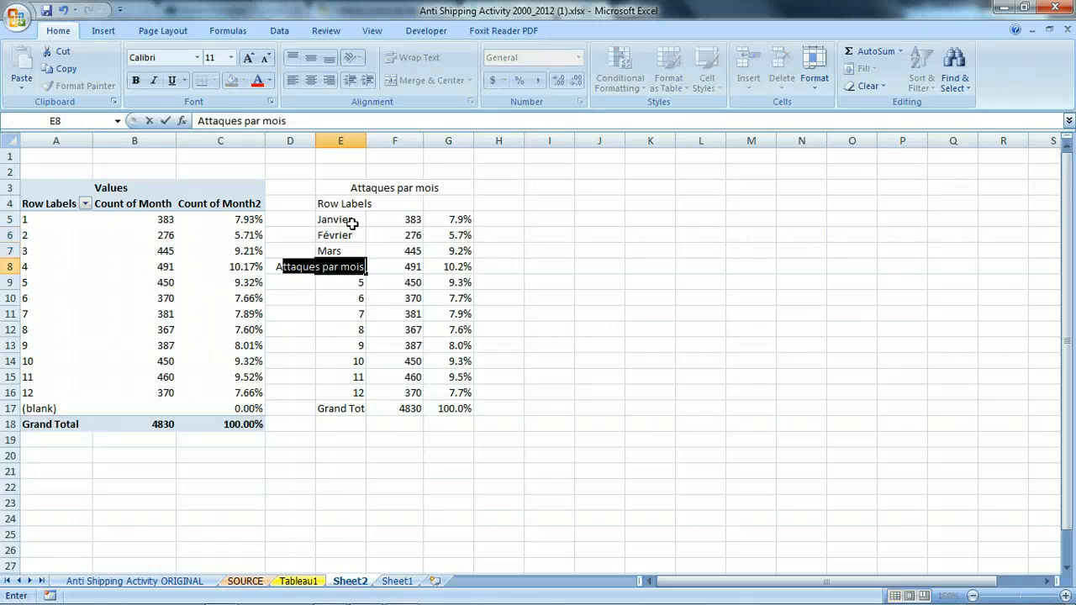
pyautogui.press('Return')
pyautogui.write('Mai')
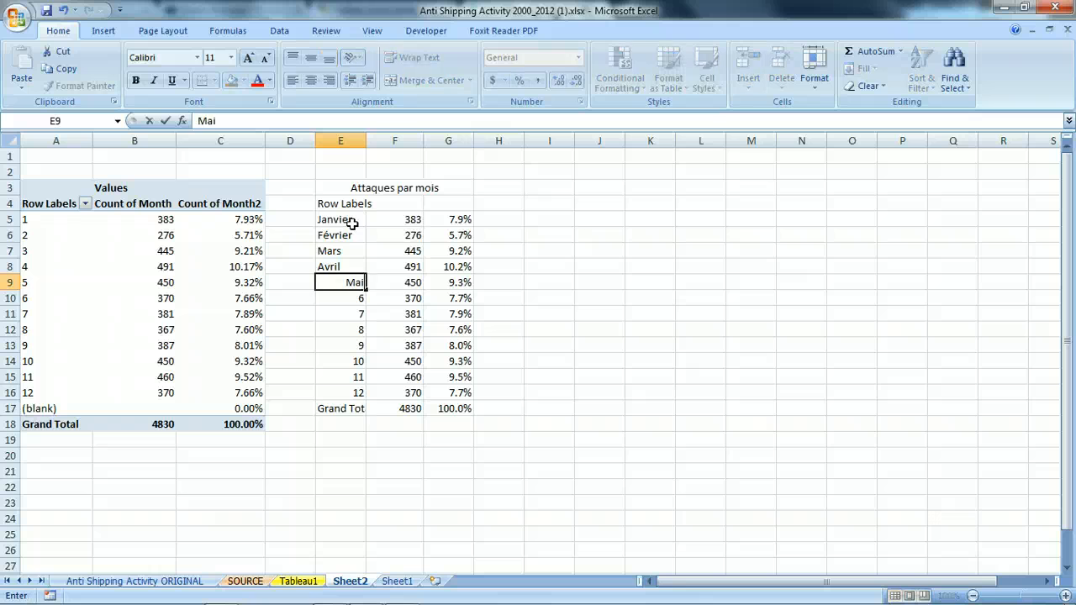
pyautogui.press('Return')
pyautogui.write('Juin')
pyautogui.press('Return')
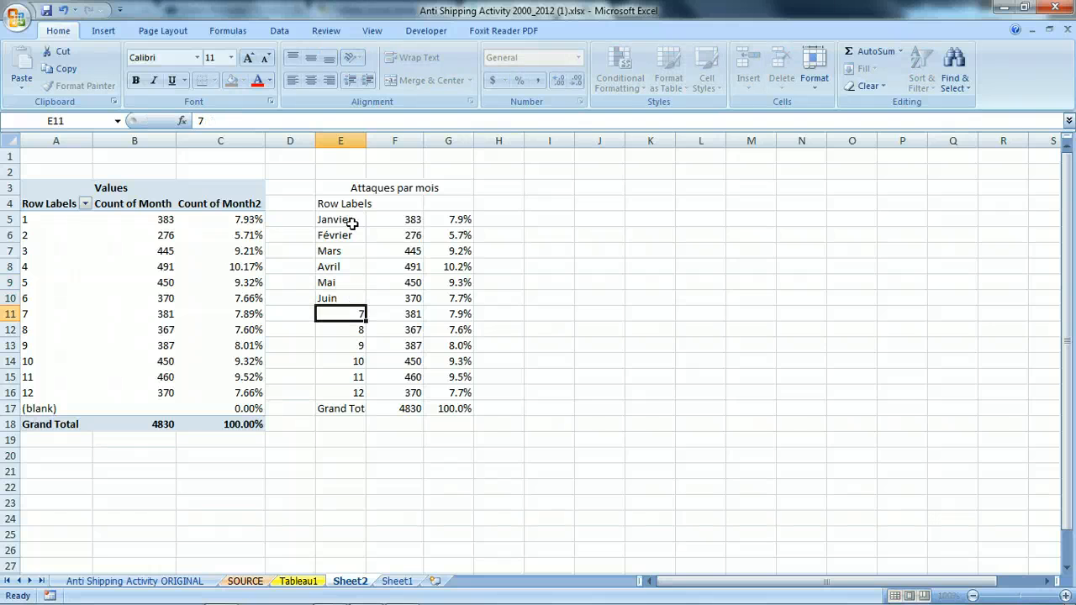
# Replace the month numbers in E11:E13 with "Juillet", "Août" and "Septembre"
pyautogui.write('Juillet')
pyautogui.press('Return')
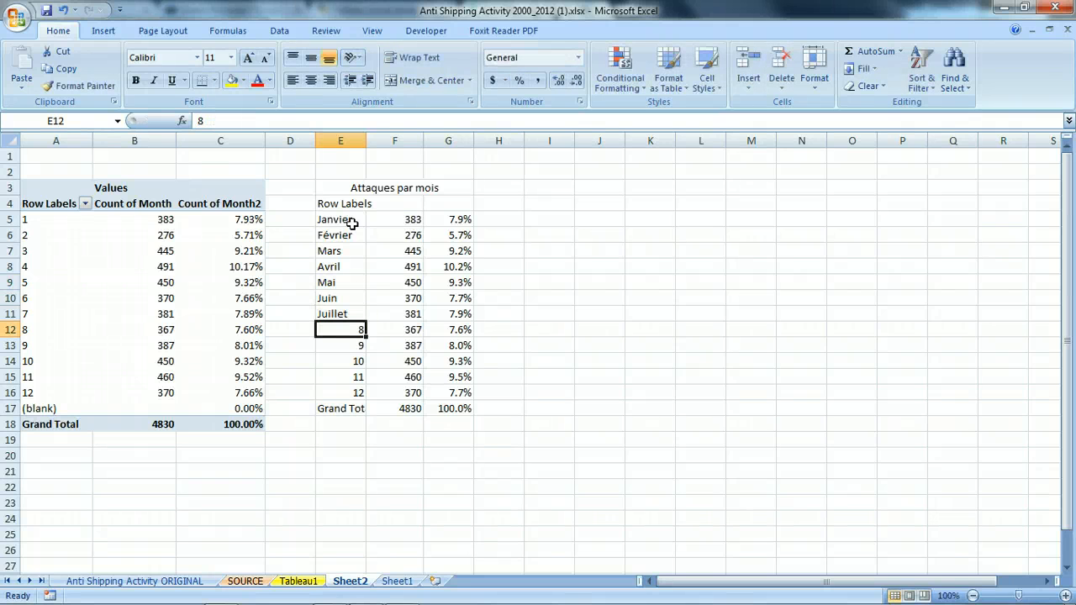
pyautogui.write('Août')
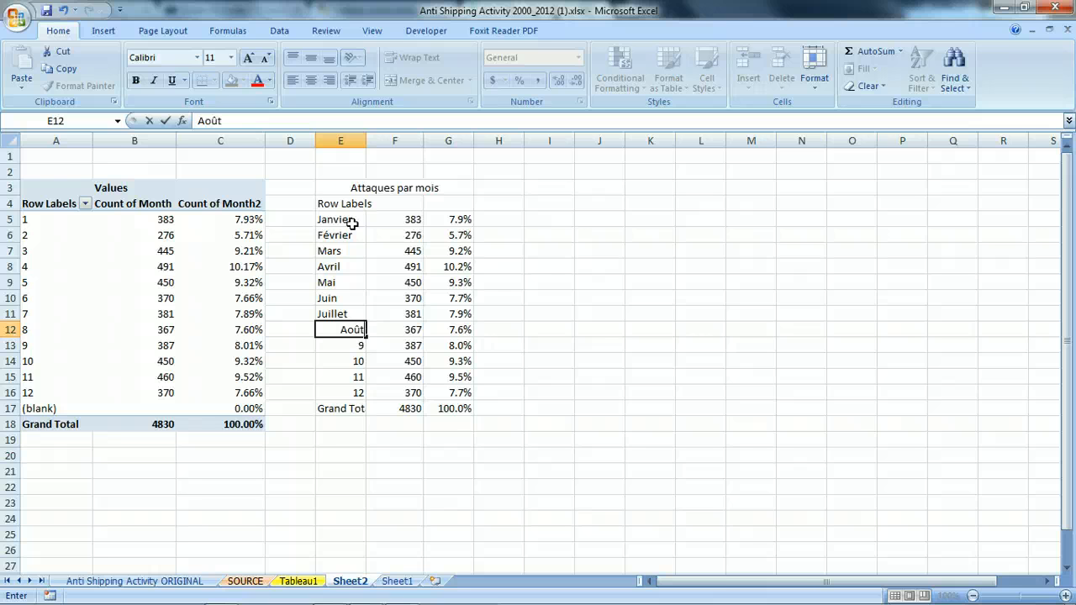
pyautogui.press('Return')
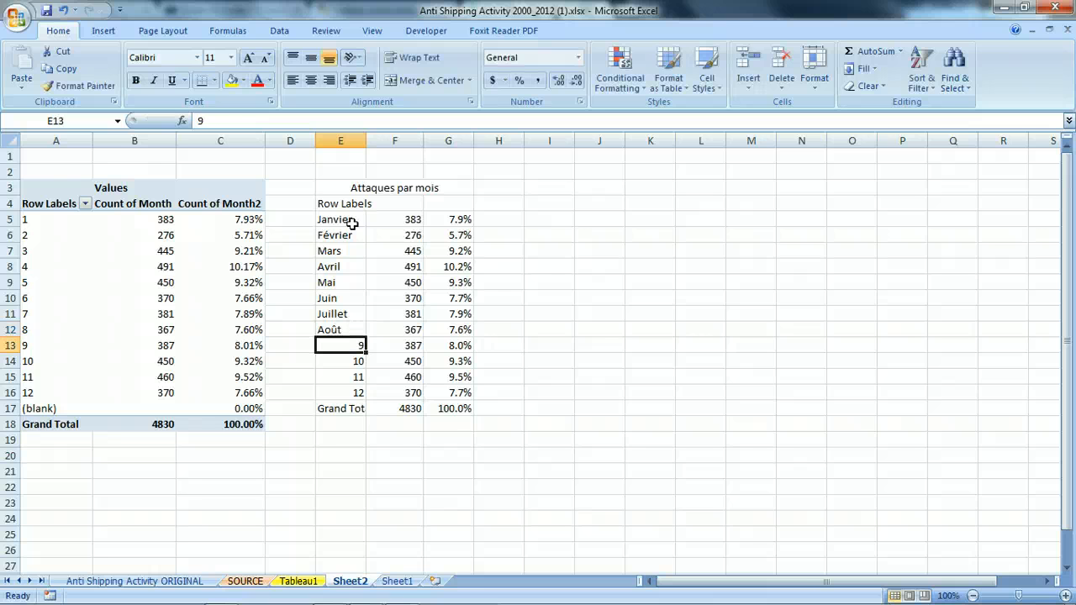
pyautogui.write('Septembre')
pyautogui.press('Return')
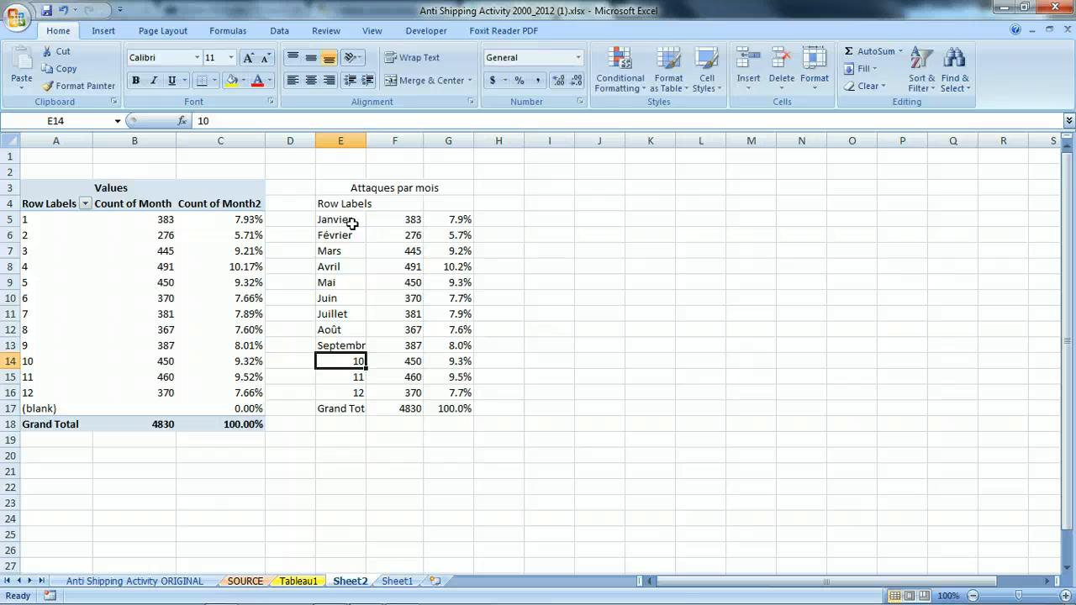
# Replace the month numbers in E14:E16 with "Octobre", "Novembre" and "Décembre", and widen column E to fit the names
pyautogui.write('Octo')
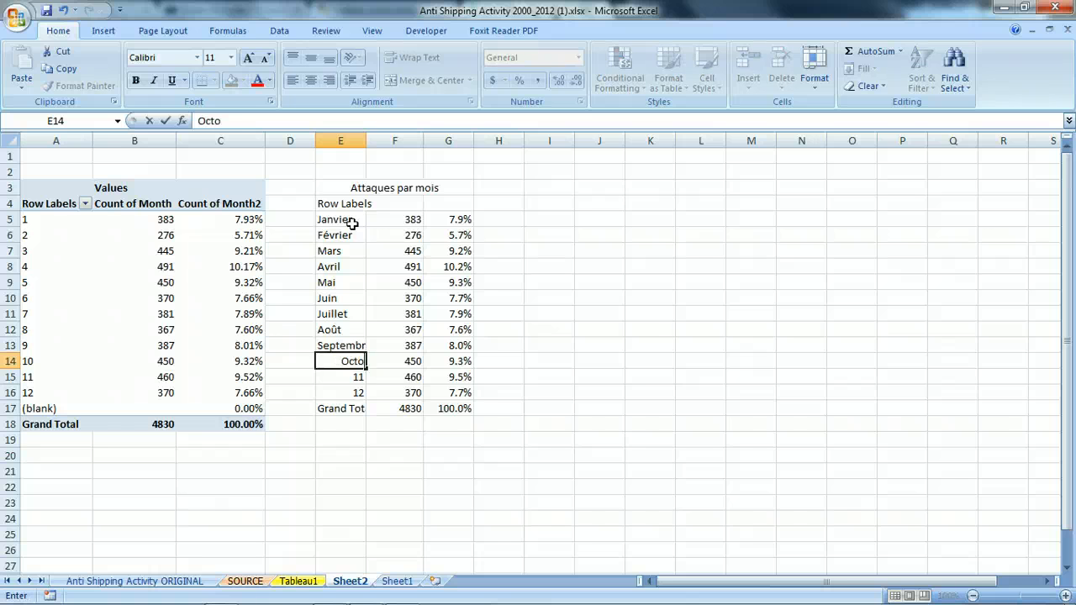
pyautogui.write('bre')
pyautogui.press('Return')
pyautogui.write('Novem')
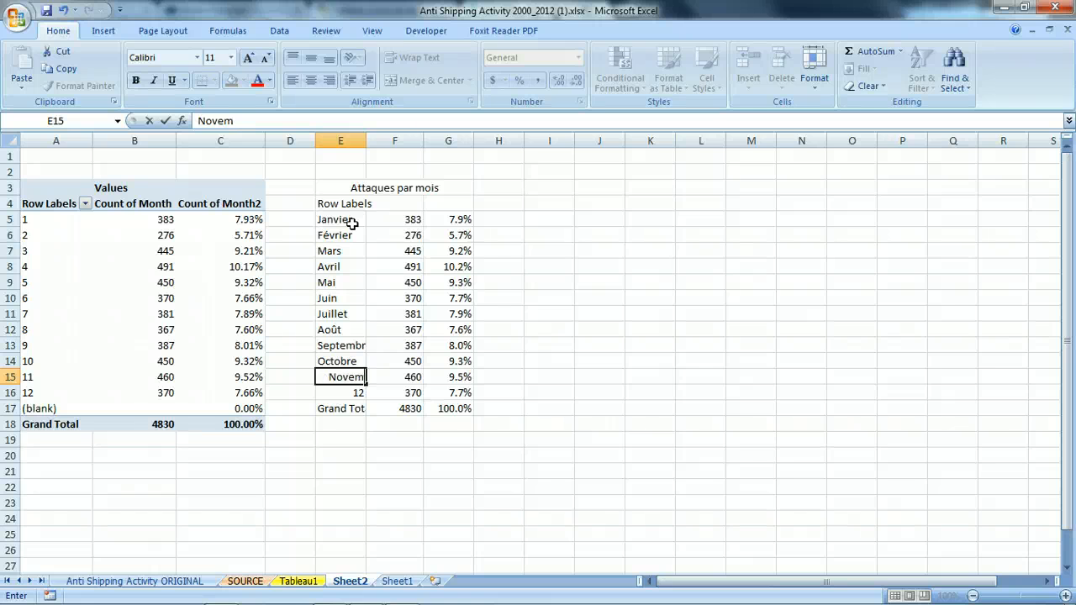
pyautogui.write('bre')
pyautogui.press('Return')
pyautogui.write('Décembre')
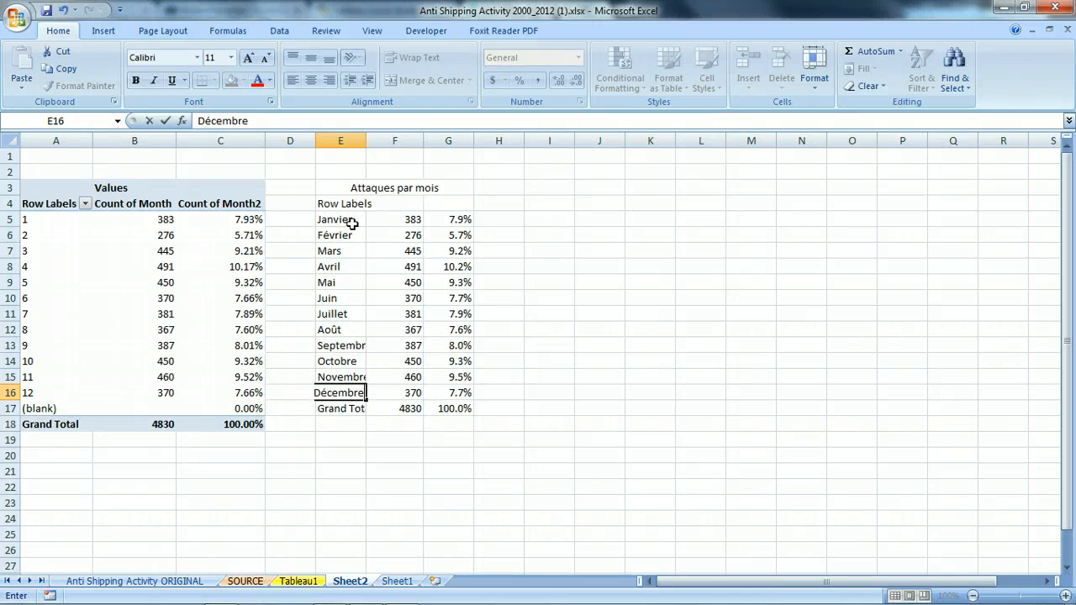
pyautogui.press('Return')
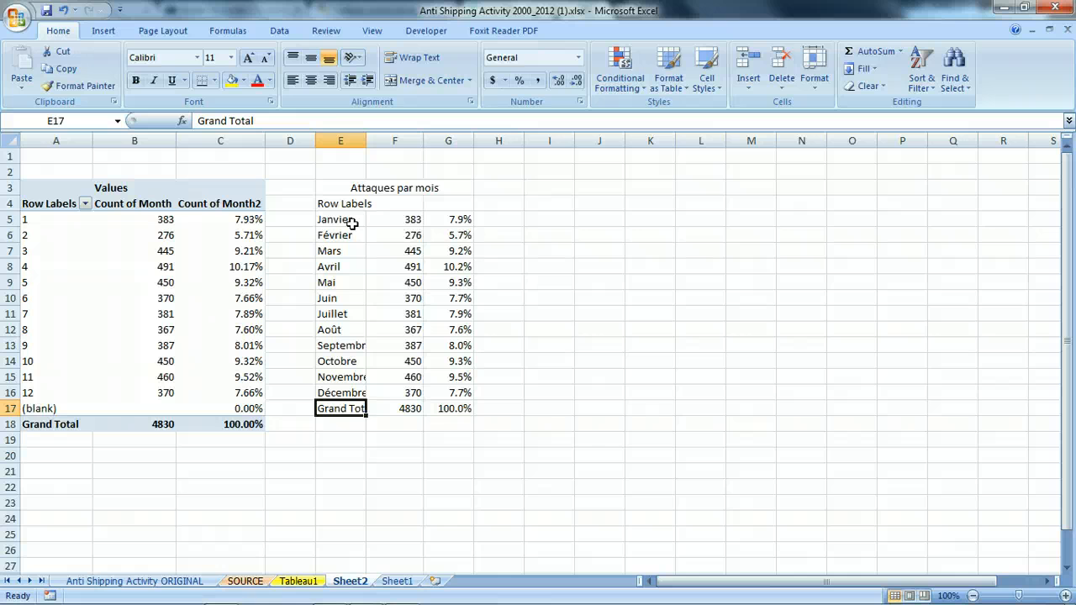
pyautogui.moveTo(366, 139); pyautogui.dragTo(381, 139)
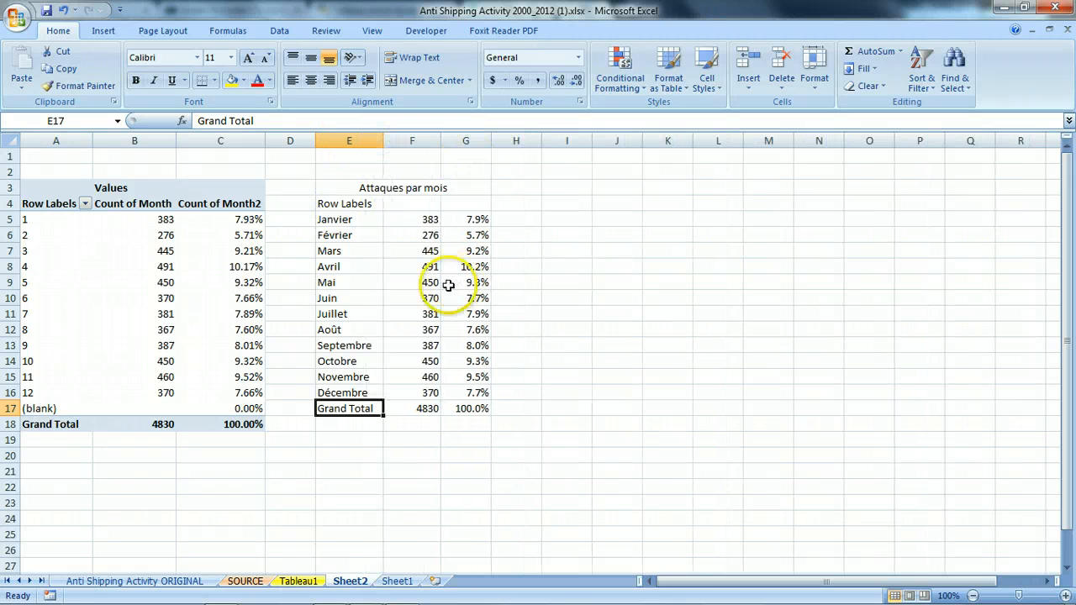
# Insert a 2-D clustered column chart from the month names E5:E16 and the percentages G5:G16, and delete its legend
pyautogui.moveTo(344, 217); pyautogui.dragTo(343, 391)
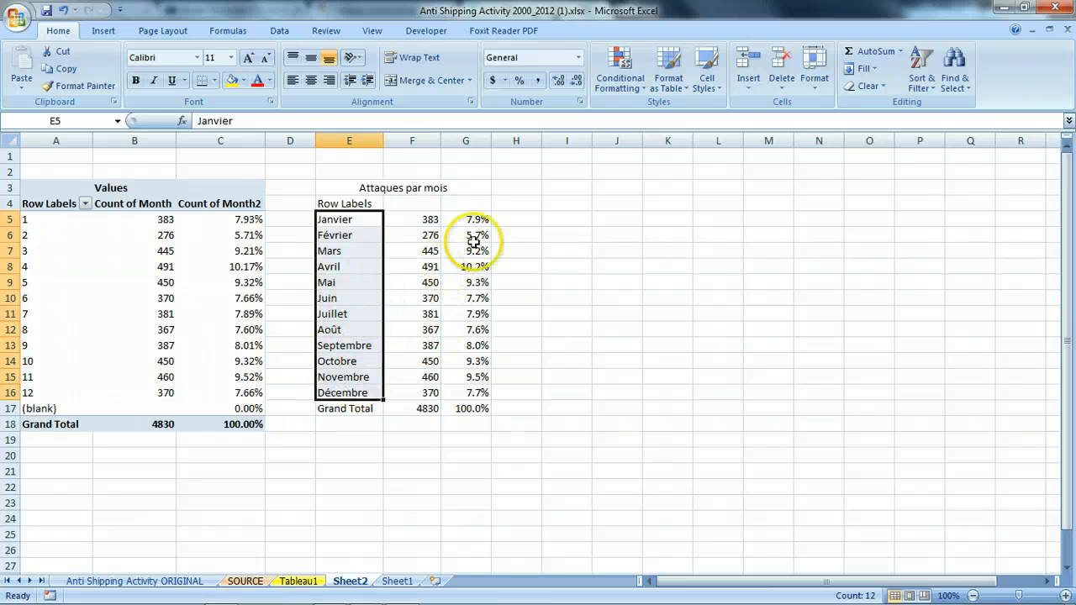
pyautogui.keyDown('ctrl'); pyautogui.moveTo(479, 218); pyautogui.dragTo(472, 388); pyautogui.keyUp('ctrl')
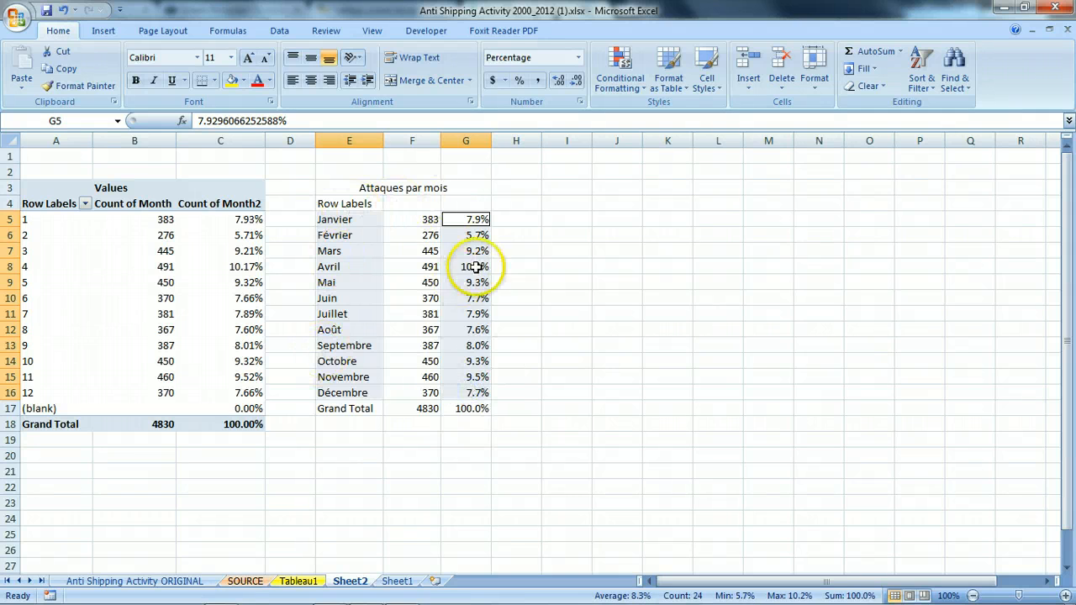
pyautogui.click(108, 33)
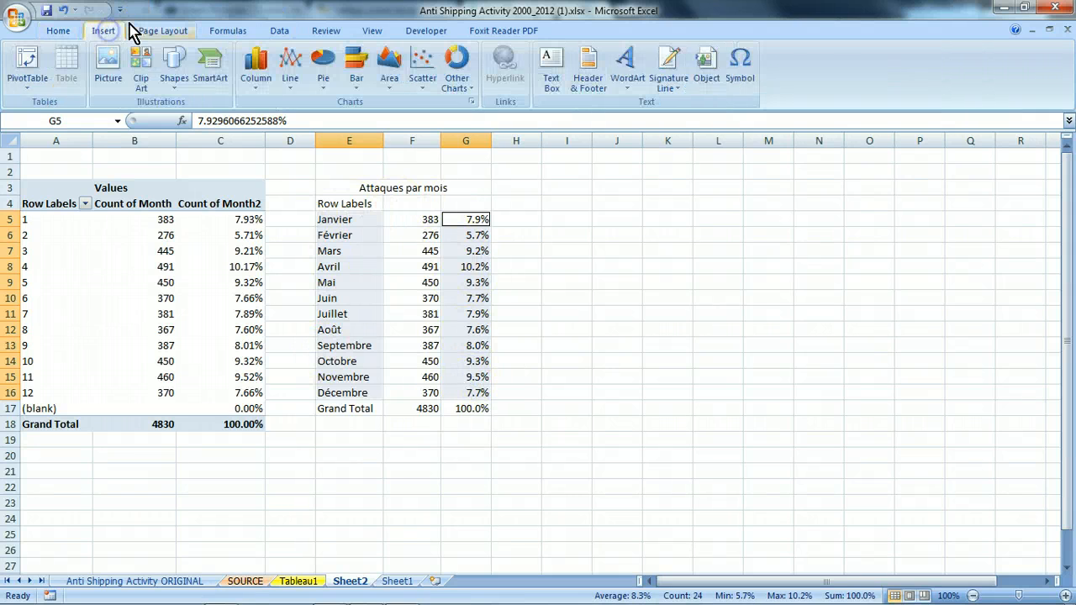
pyautogui.click(255, 63)
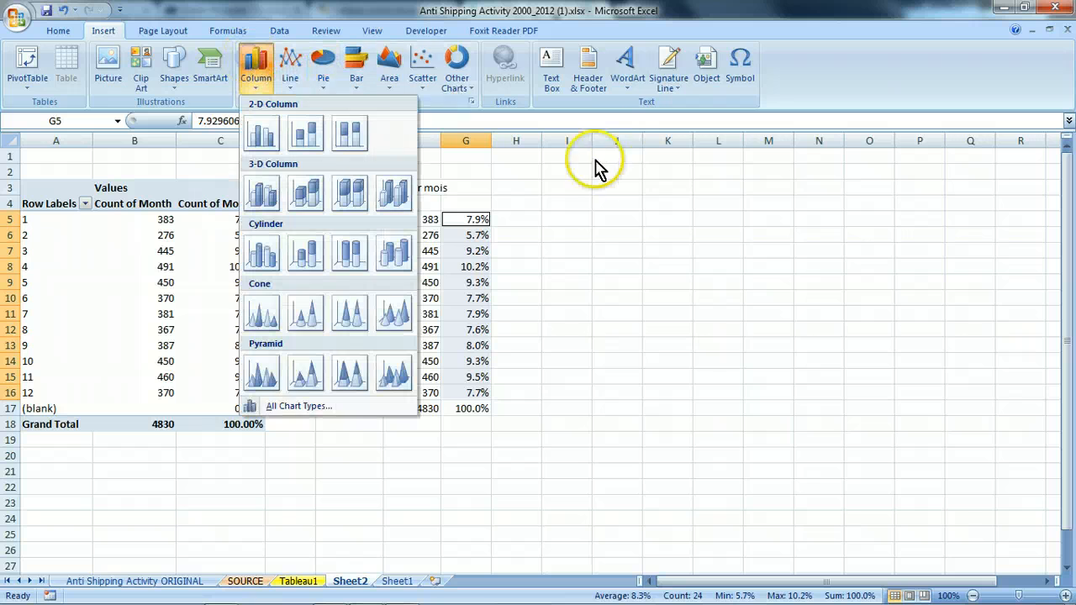
pyautogui.click(259, 133)
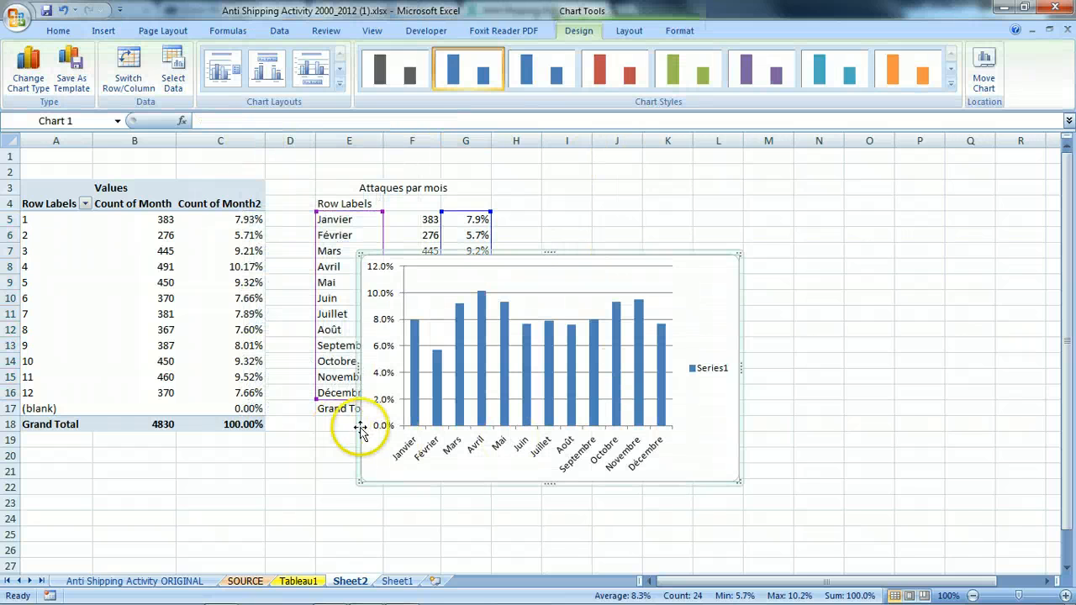
pyautogui.click(711, 368)
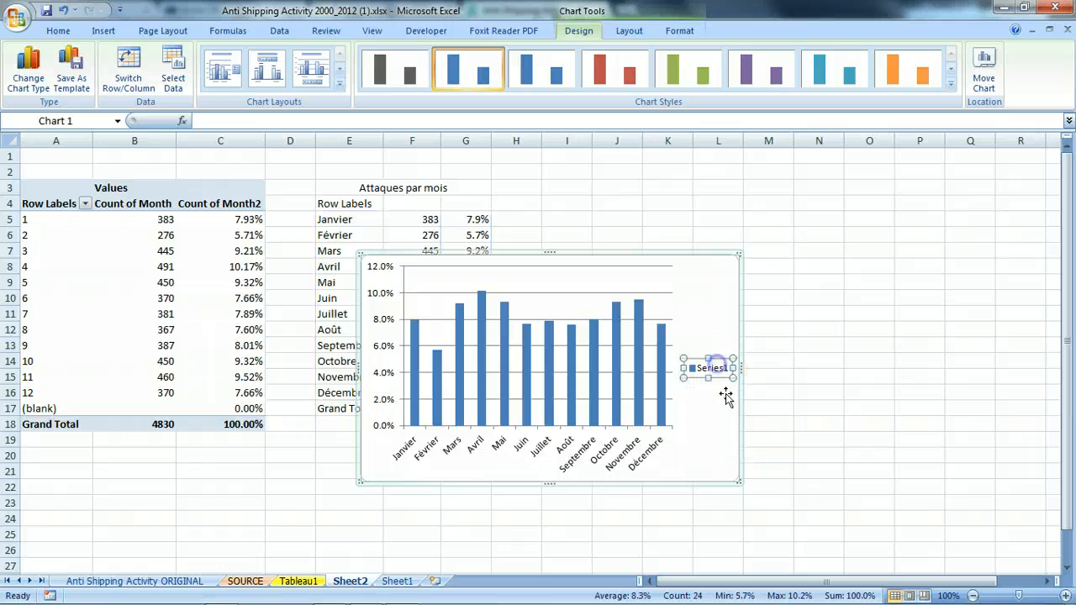
pyautogui.press('Delete')
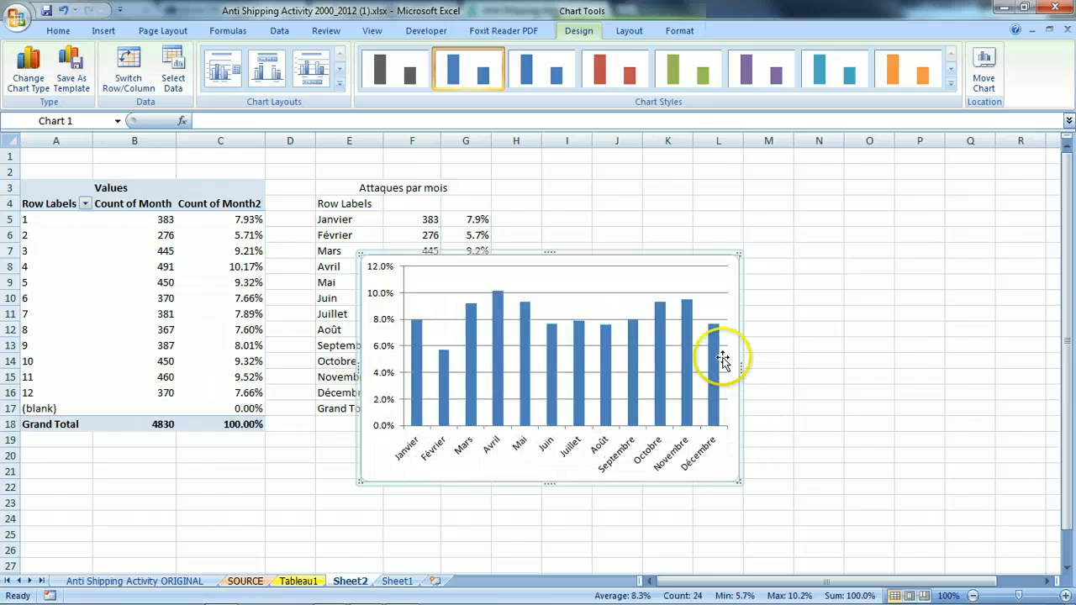
# Add a centered overlay chart title and a rotated primary vertical axis title to the column chart
pyautogui.click(631, 34)
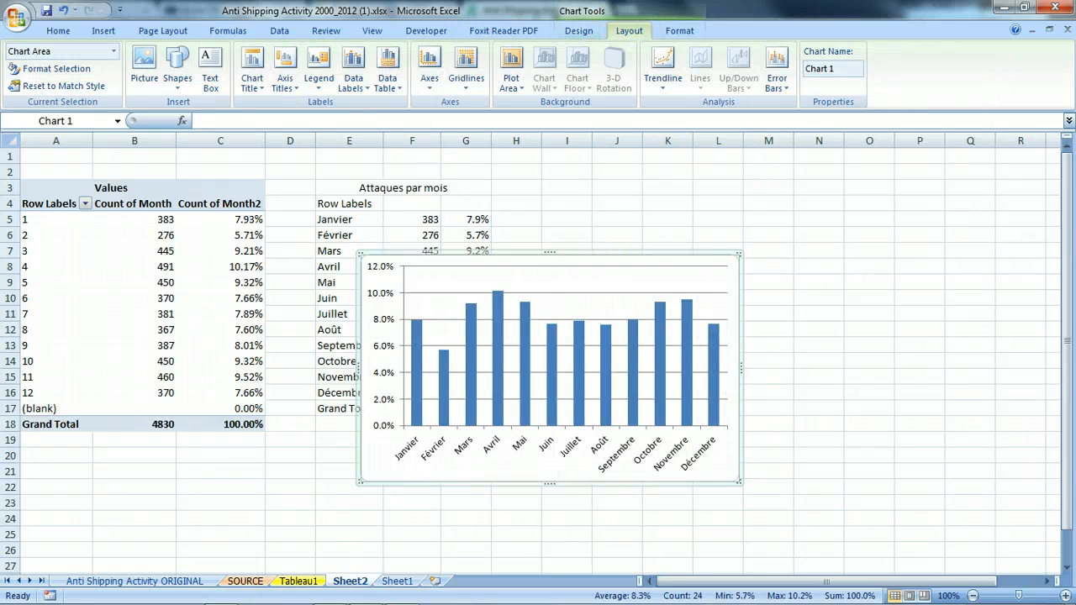
pyautogui.click(252, 72)
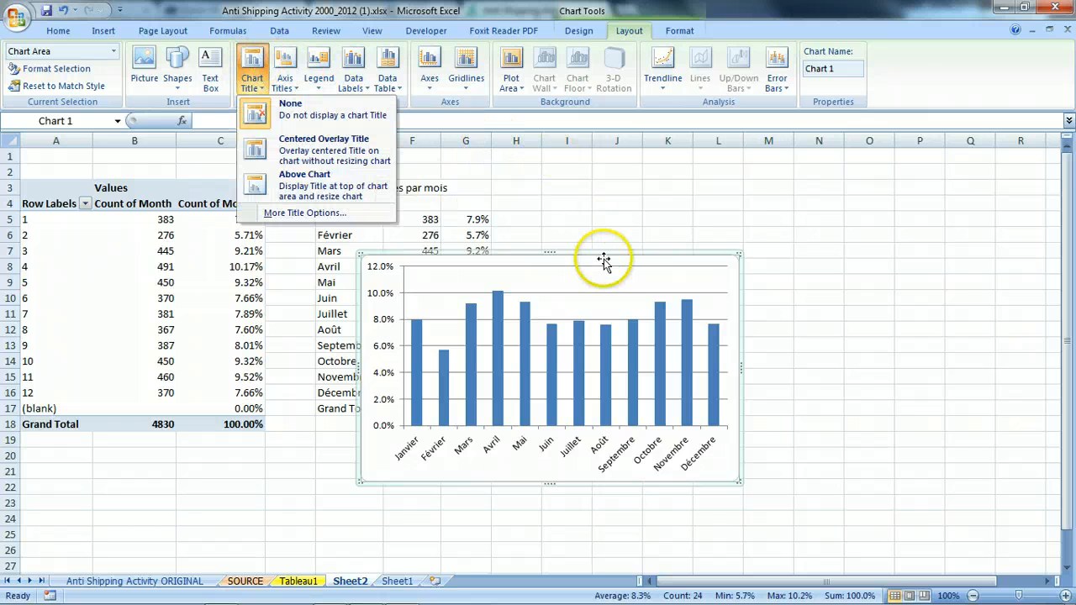
pyautogui.click(254, 147)
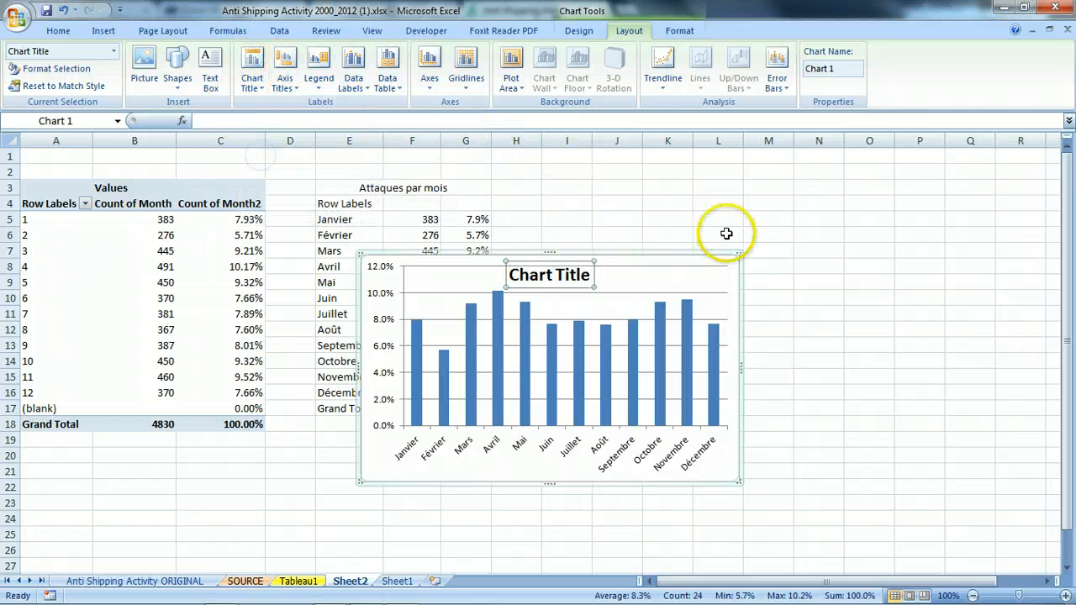
pyautogui.click(286, 71)
pyautogui.click(281, 122)
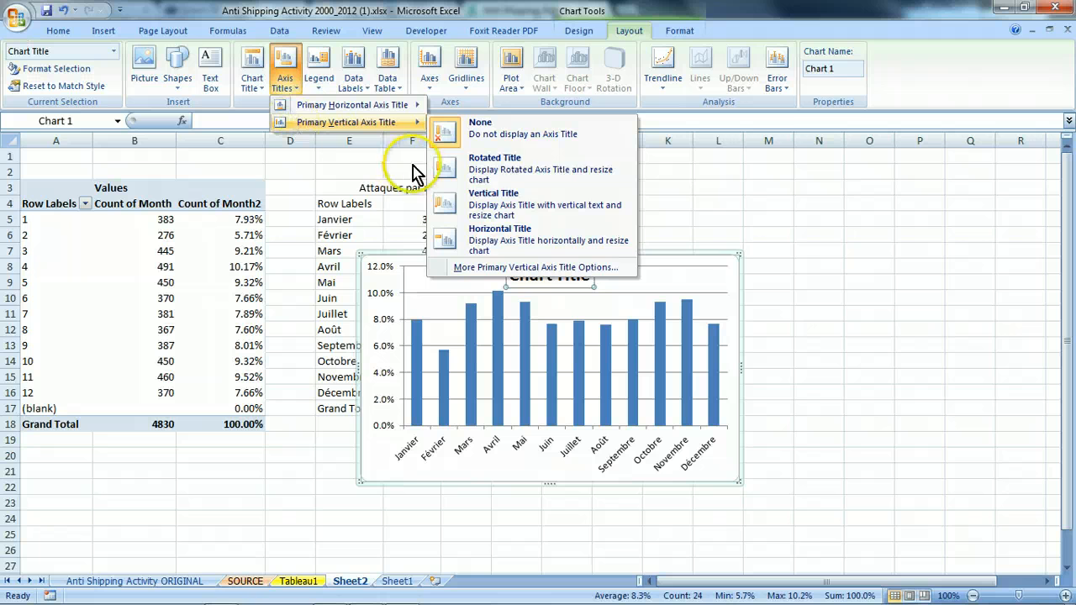
pyautogui.click(503, 164)
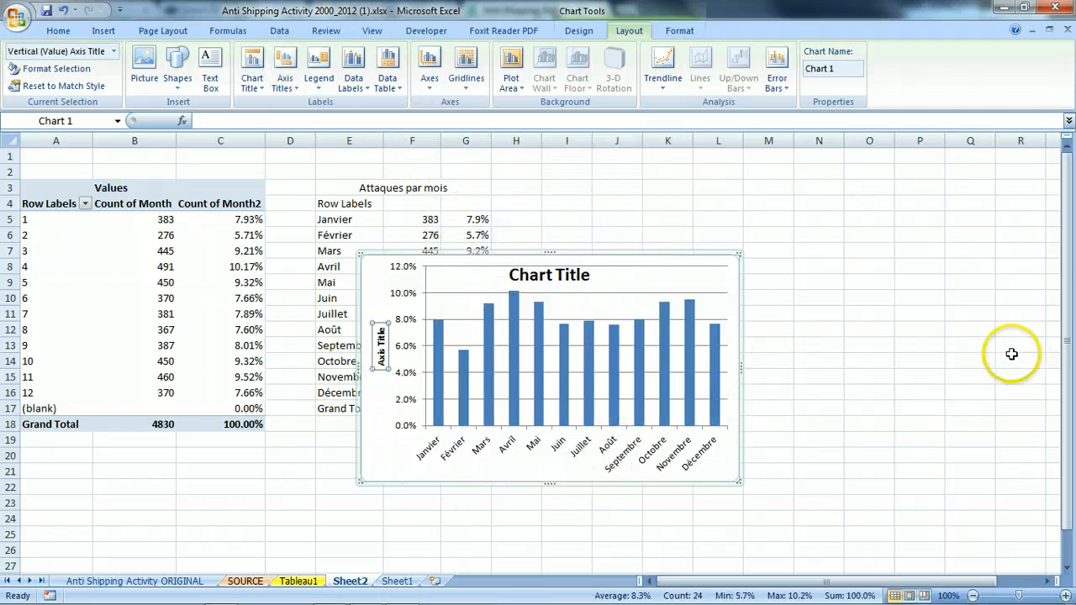
pyautogui.click(814, 330)
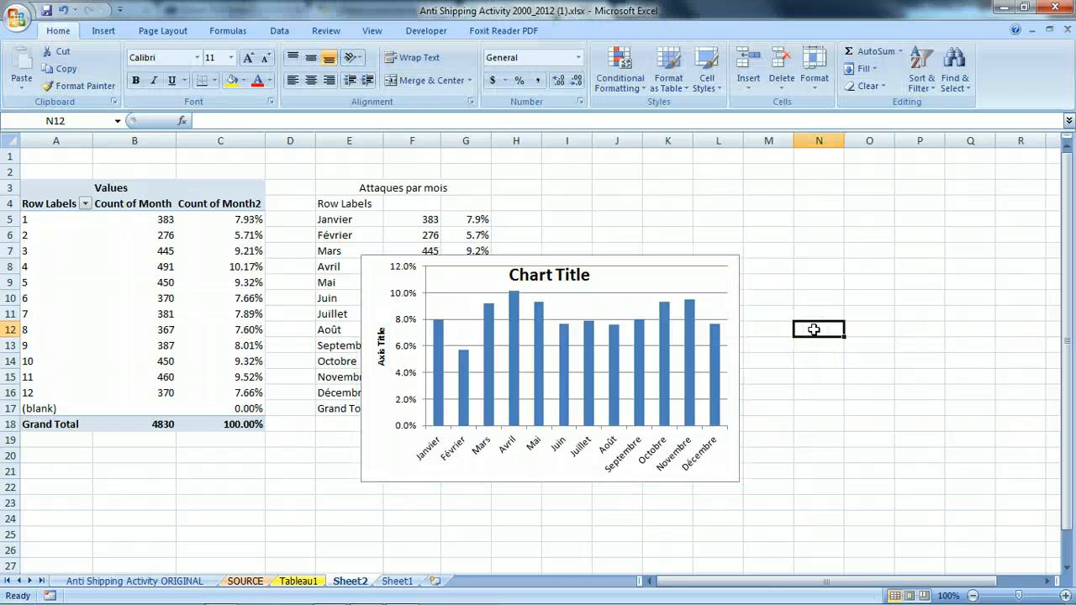